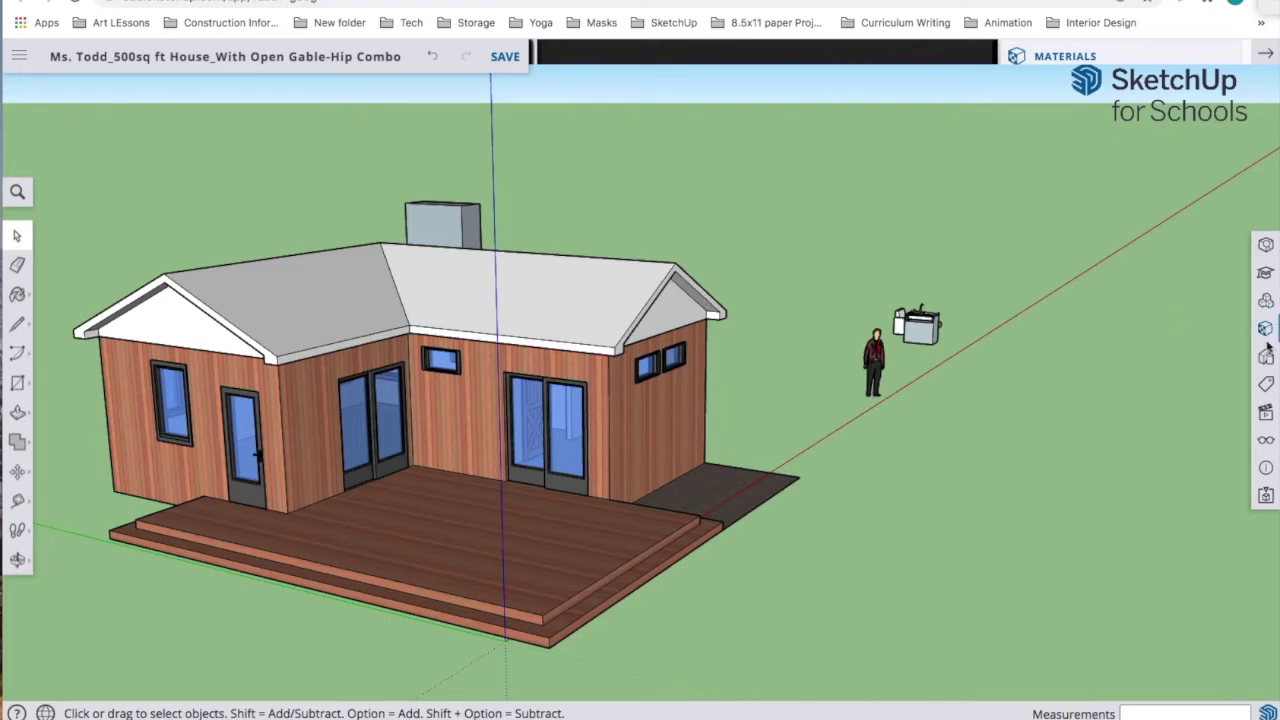
Open the Materials panel's category browser listing Brick, Cladding and Siding, Metal and Roofing.
{"action": "left_click", "coordinate": [1265, 330]}
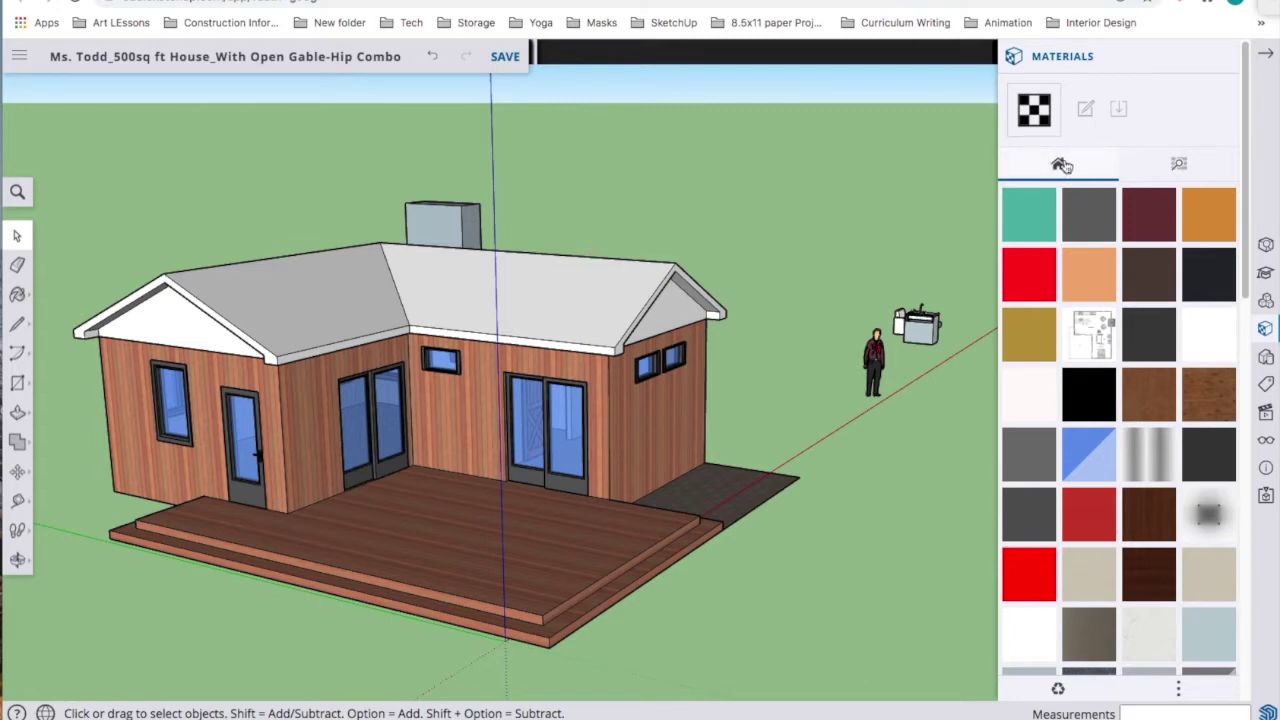
{"action": "left_click", "coordinate": [1182, 166]}
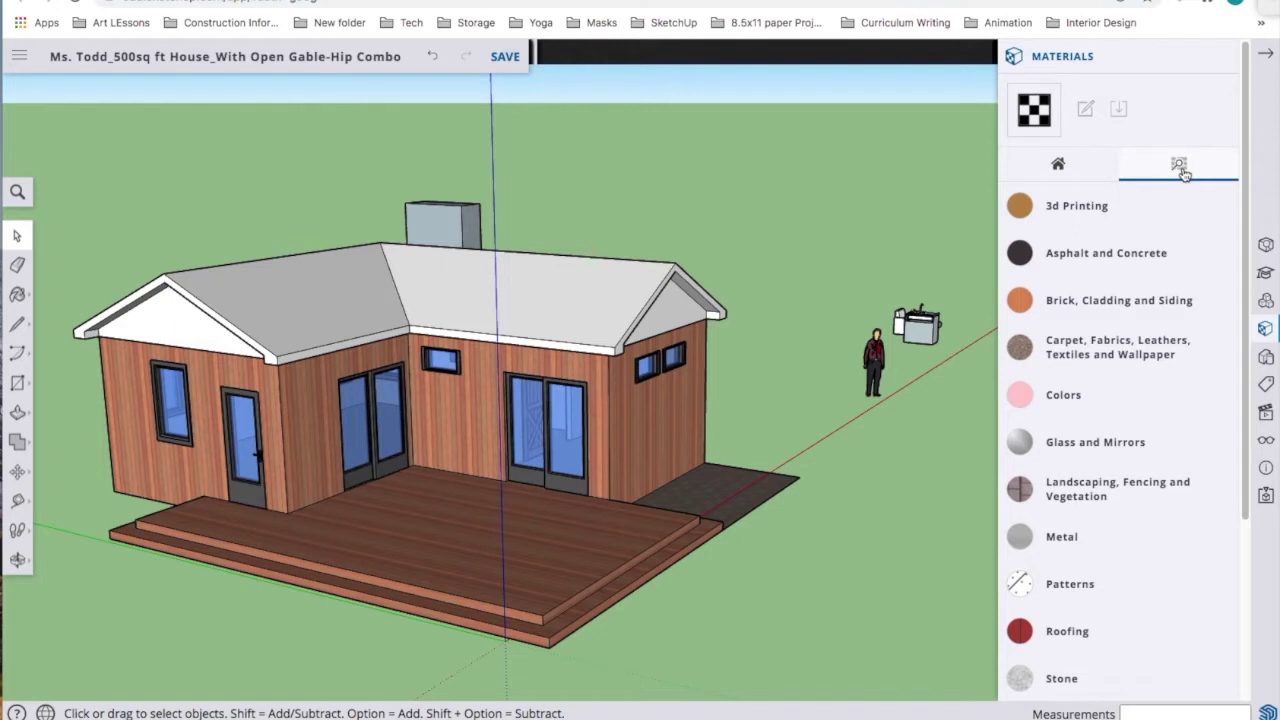
{"action": "scroll", "coordinate": [1128, 404], "scroll_direction": "down", "scroll_amount": 1}
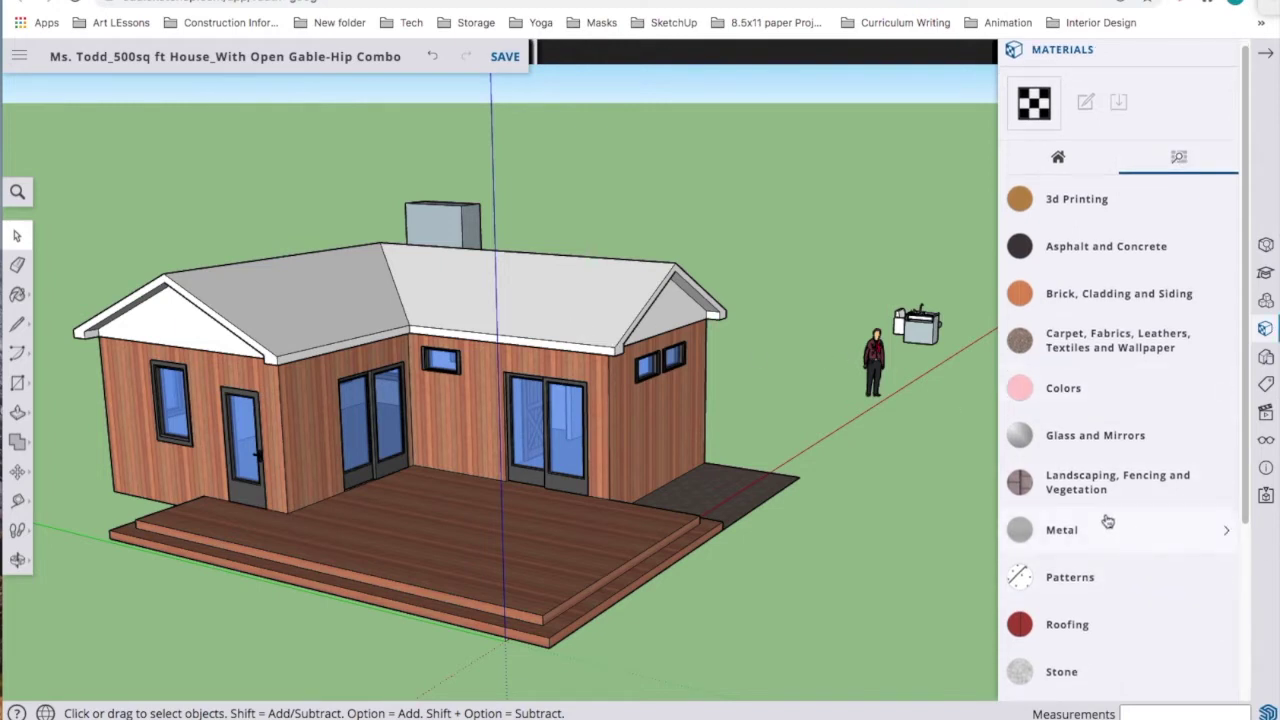
Expand the Roofing category in the Materials browser.
{"action": "scroll", "coordinate": [1110, 340], "scroll_direction": "down", "scroll_amount": 2}
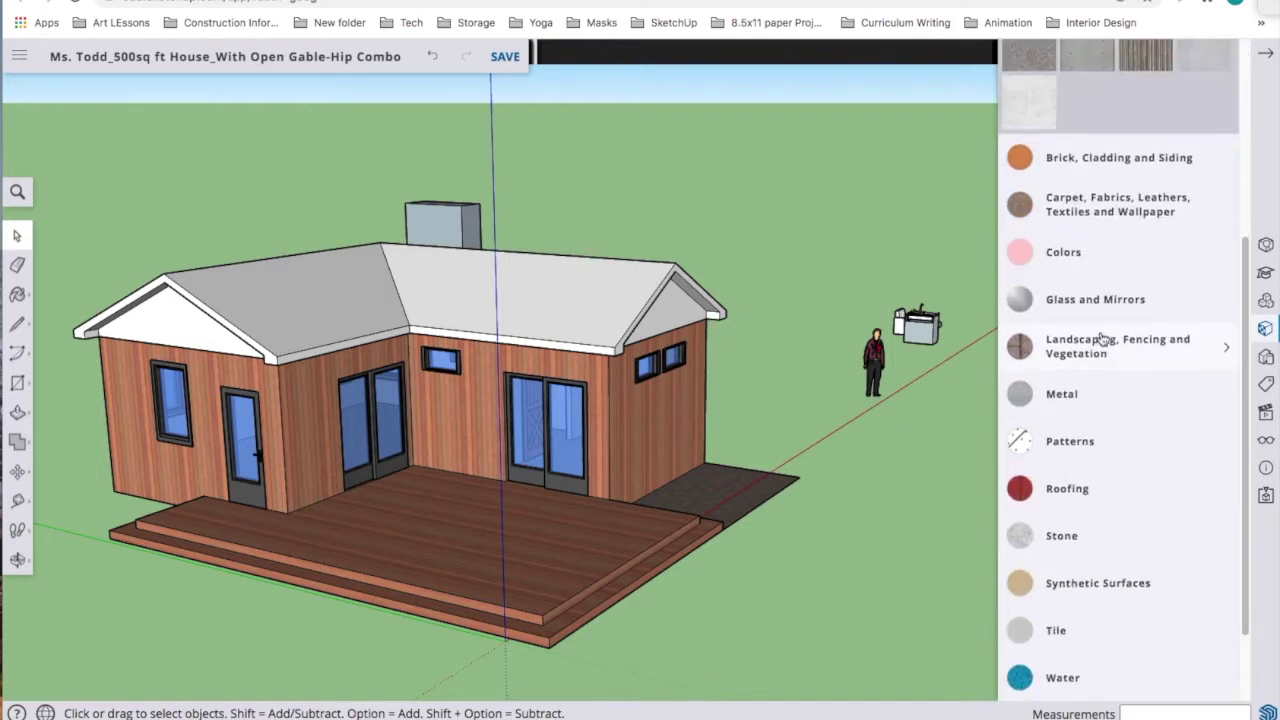
{"action": "scroll", "coordinate": [1101, 340], "scroll_direction": "down", "scroll_amount": 1}
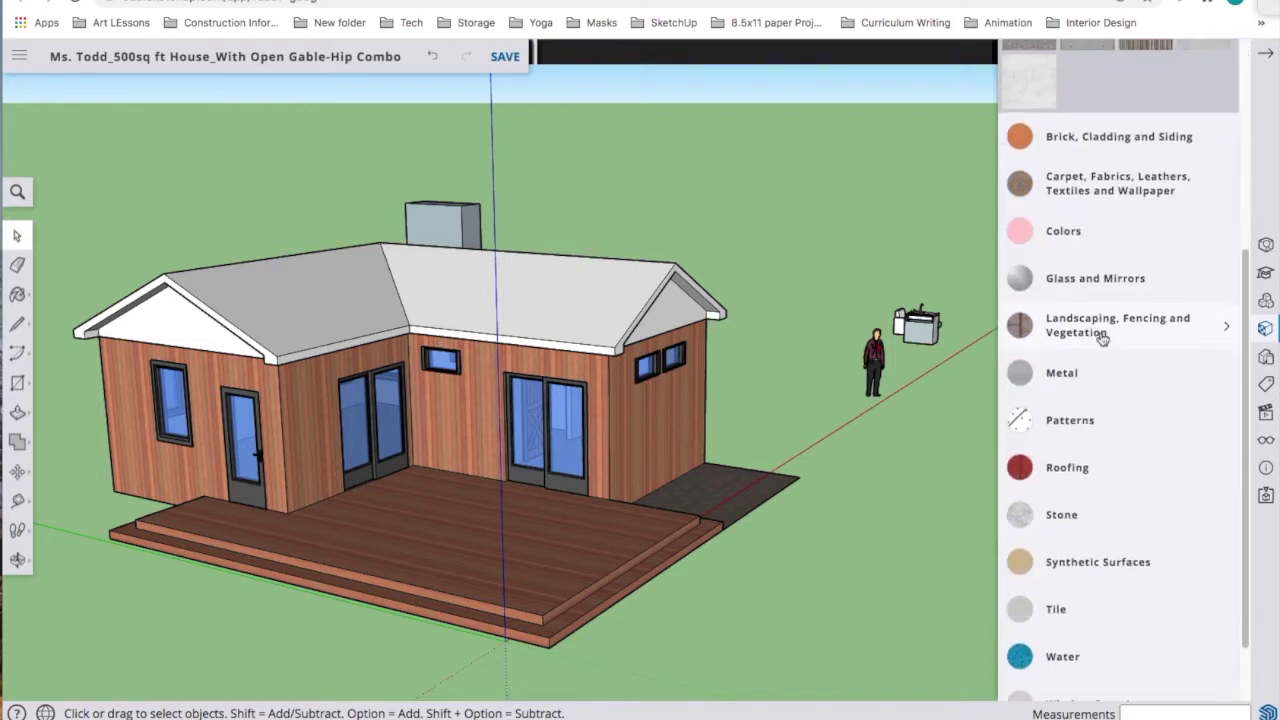
{"action": "left_click", "coordinate": [1068, 468]}
{"action": "scroll", "coordinate": [1120, 500], "scroll_direction": "down", "scroll_amount": 1}
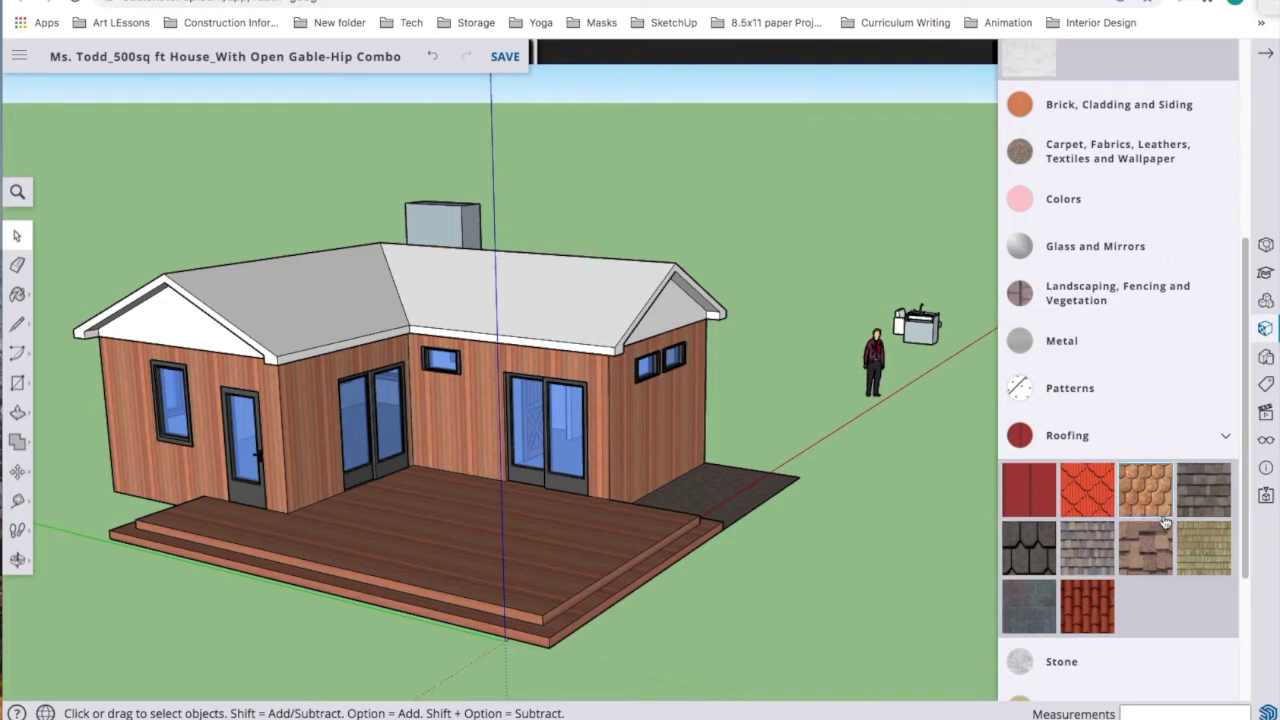
Trial-paint the roof with a dark shingle swatch, then undo it back to white.
{"action": "left_click", "coordinate": [1216, 556]}
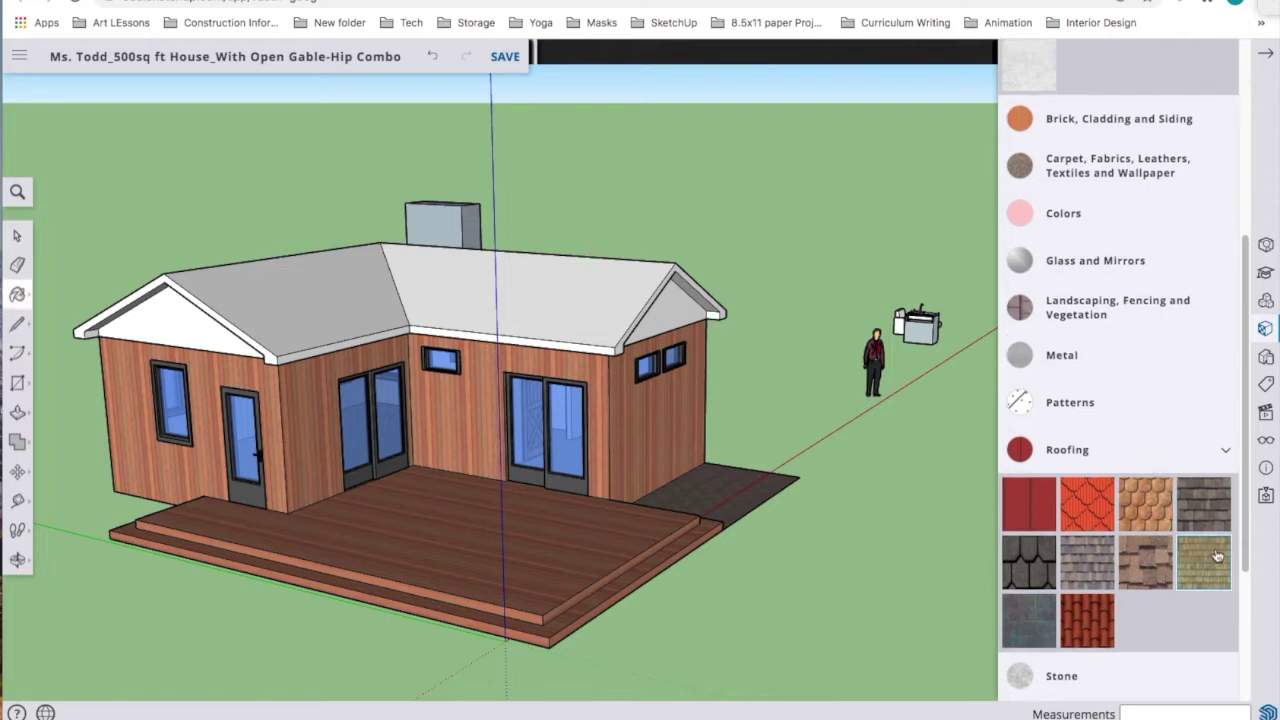
{"action": "left_click", "coordinate": [712, 306]}
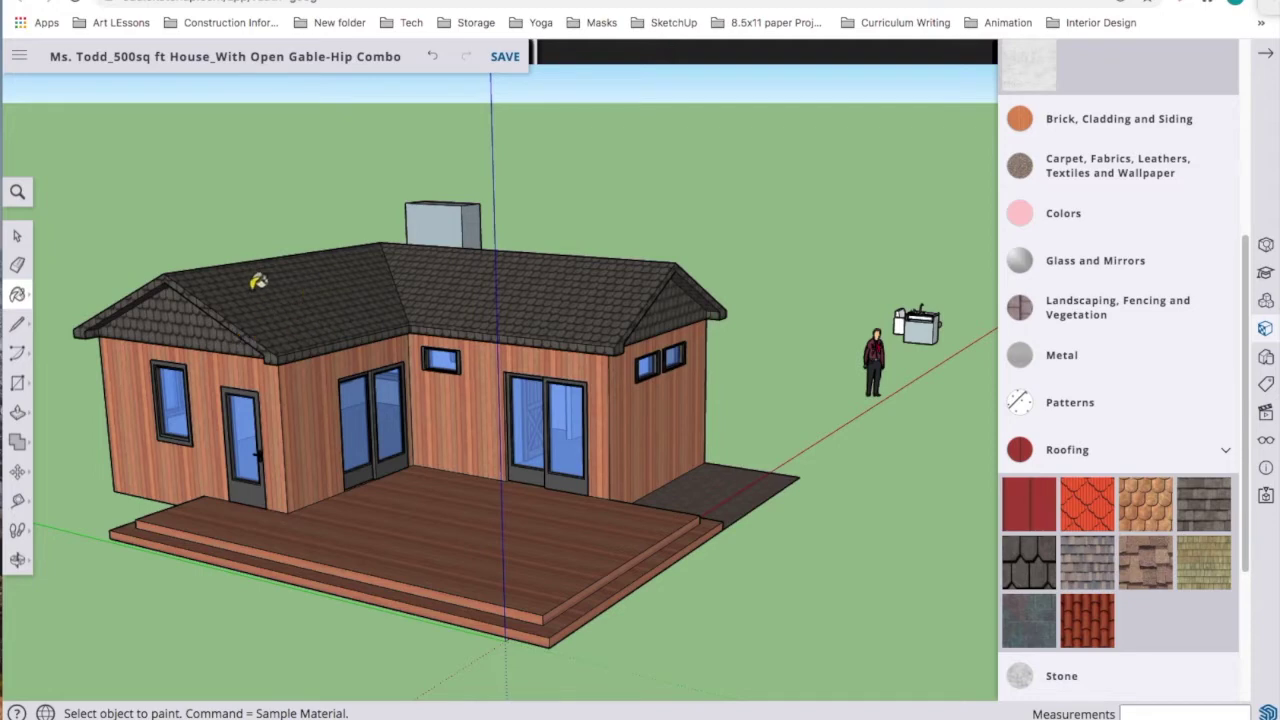
{"action": "key", "text": "ctrl+z"}
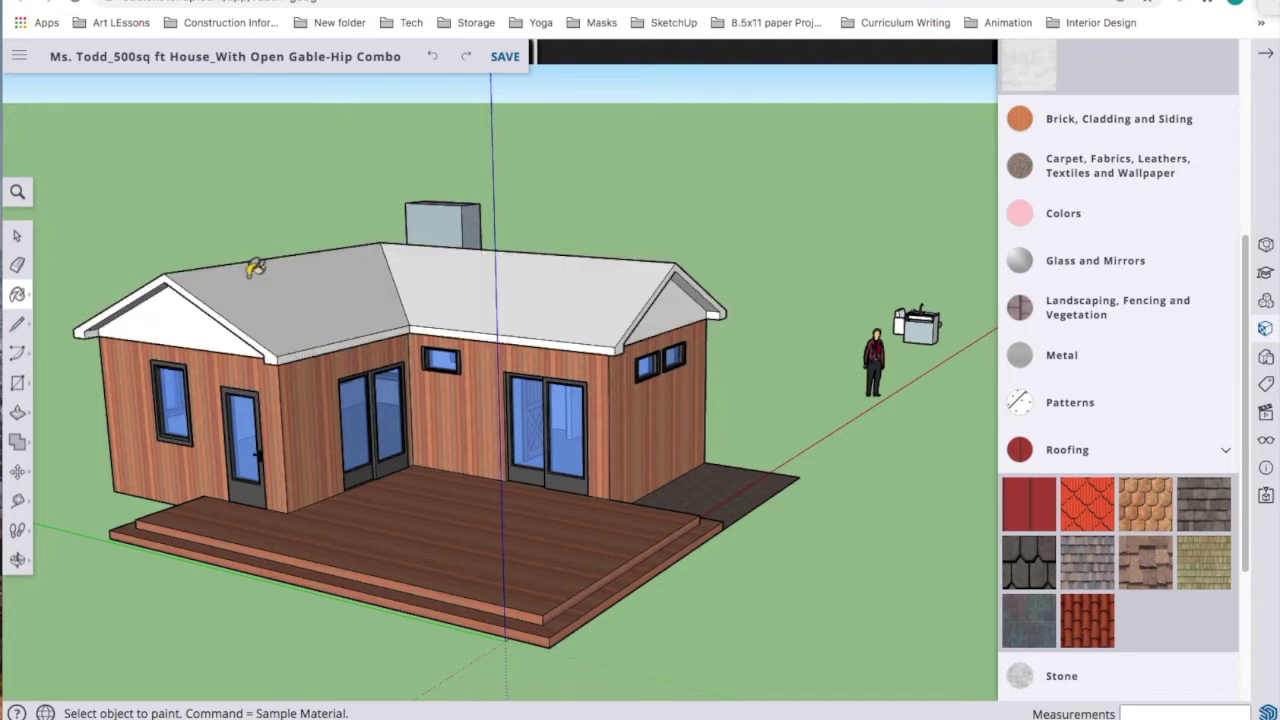
Open the roof group and paint its right and left sections with dark shingles.
{"action": "left_click", "coordinate": [19, 240]}
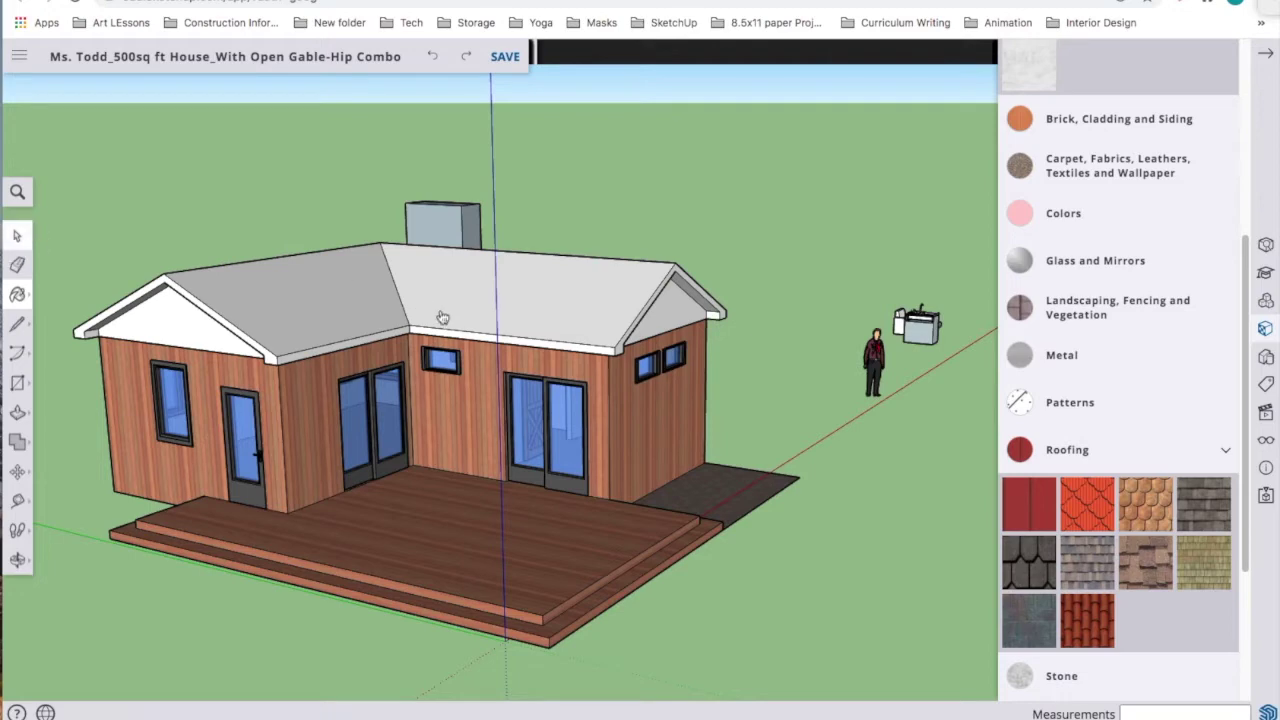
{"action": "double_click", "coordinate": [340, 332]}
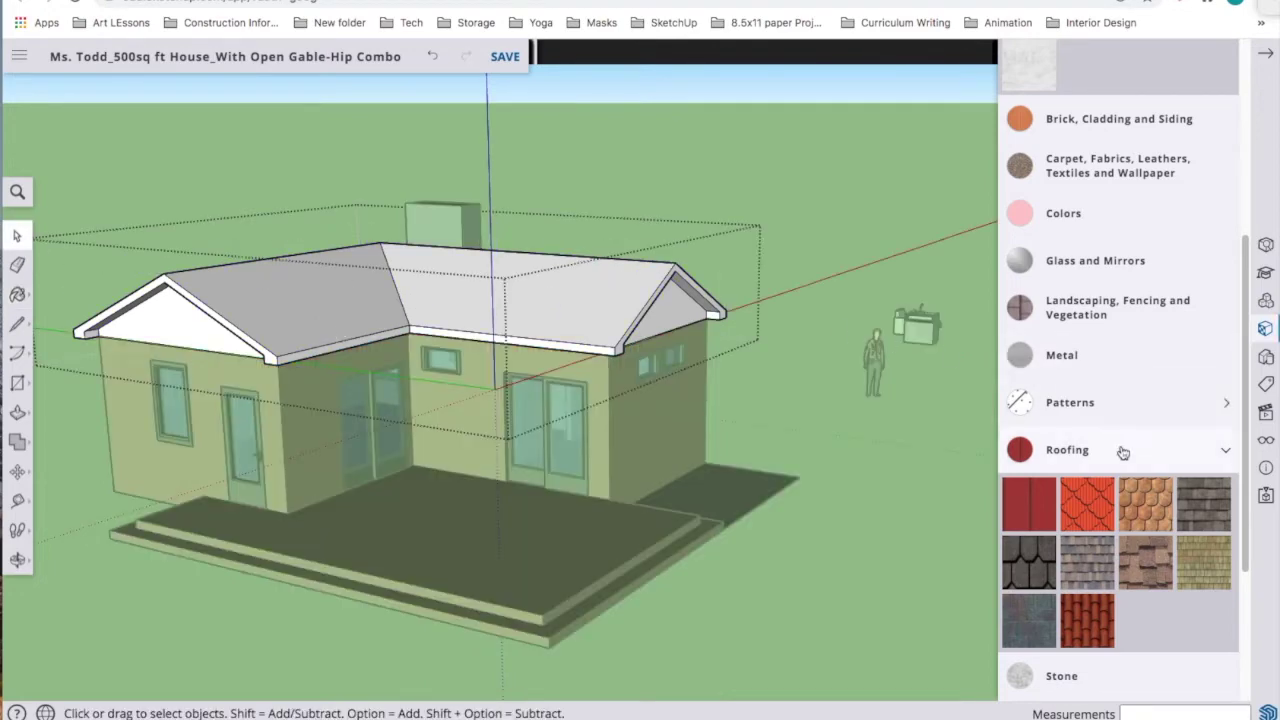
{"action": "left_click", "coordinate": [1006, 540]}
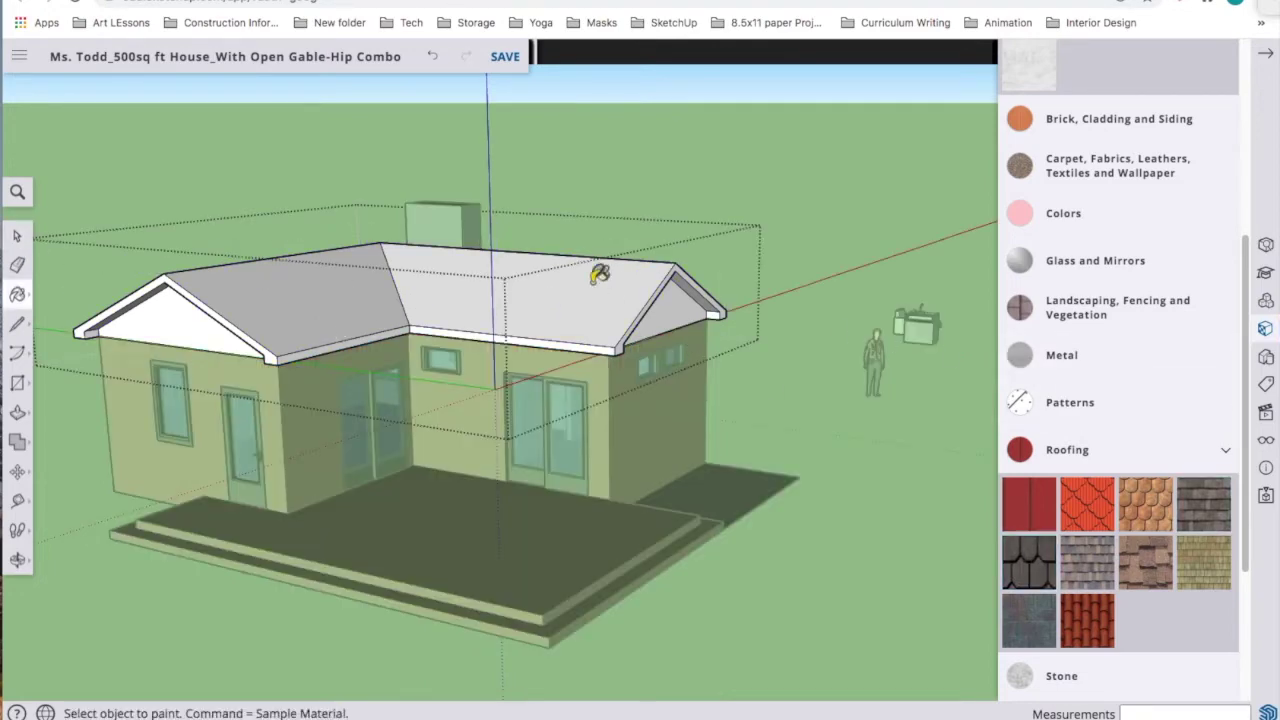
{"action": "left_click", "coordinate": [595, 286]}
{"action": "left_click", "coordinate": [352, 308]}
{"action": "mouse_move", "coordinate": [352, 308]}
{"action": "middle_mouse_down"}
{"action": "mouse_move", "coordinate": [386, 337]}
{"action": "mouse_move", "coordinate": [366, 349]}
{"action": "mouse_move", "coordinate": [393, 284]}
{"action": "mouse_move", "coordinate": [746, 163]}
{"action": "mouse_move", "coordinate": [866, 155]}
{"action": "mouse_move", "coordinate": [366, 417]}
{"action": "middle_mouse_up"}
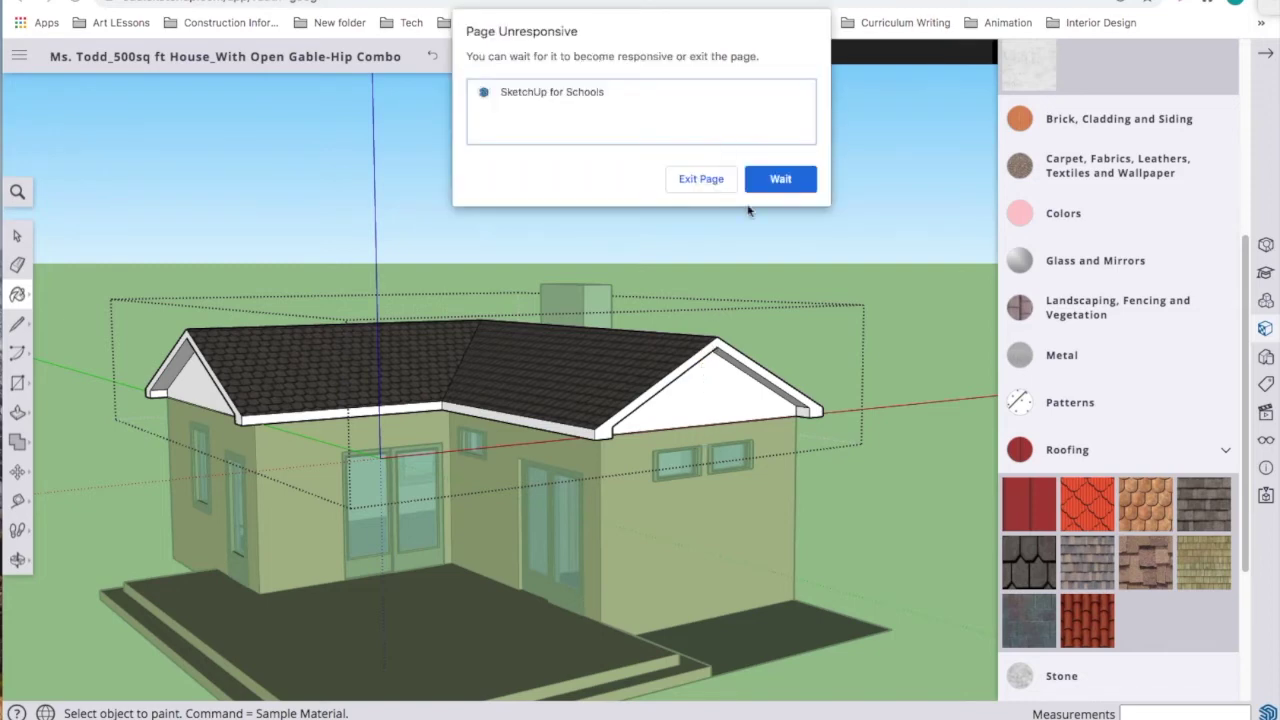
{"action": "left_click", "coordinate": [792, 180]}
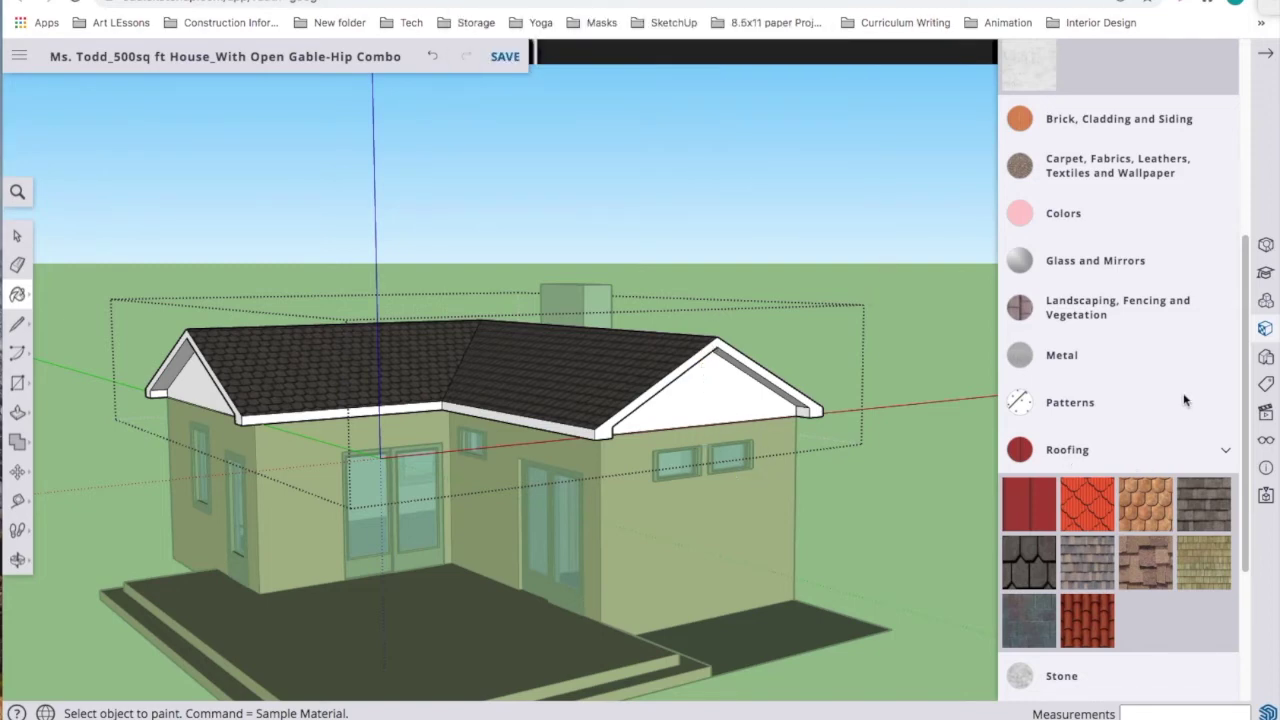
Paint the right and left gable peaks with the orange wood siding from Brick, Cladding and Siding.
{"action": "left_click", "coordinate": [1121, 120]}
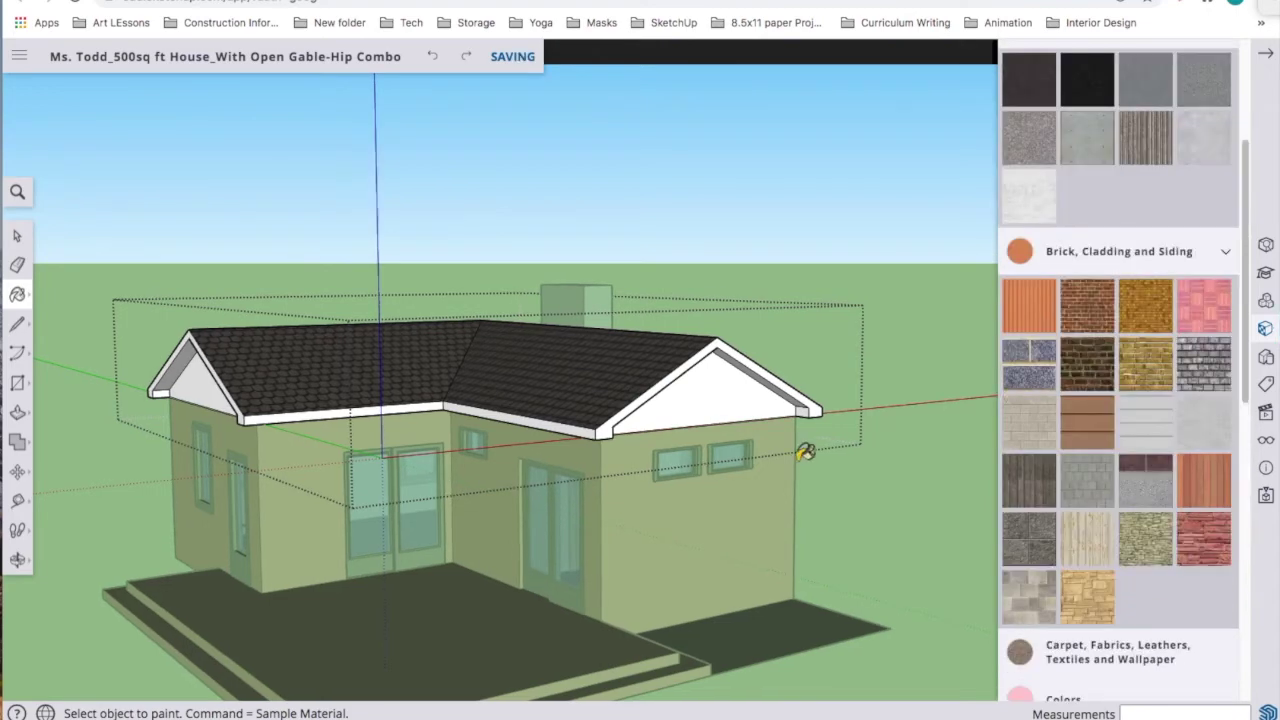
{"action": "left_click", "coordinate": [1205, 490]}
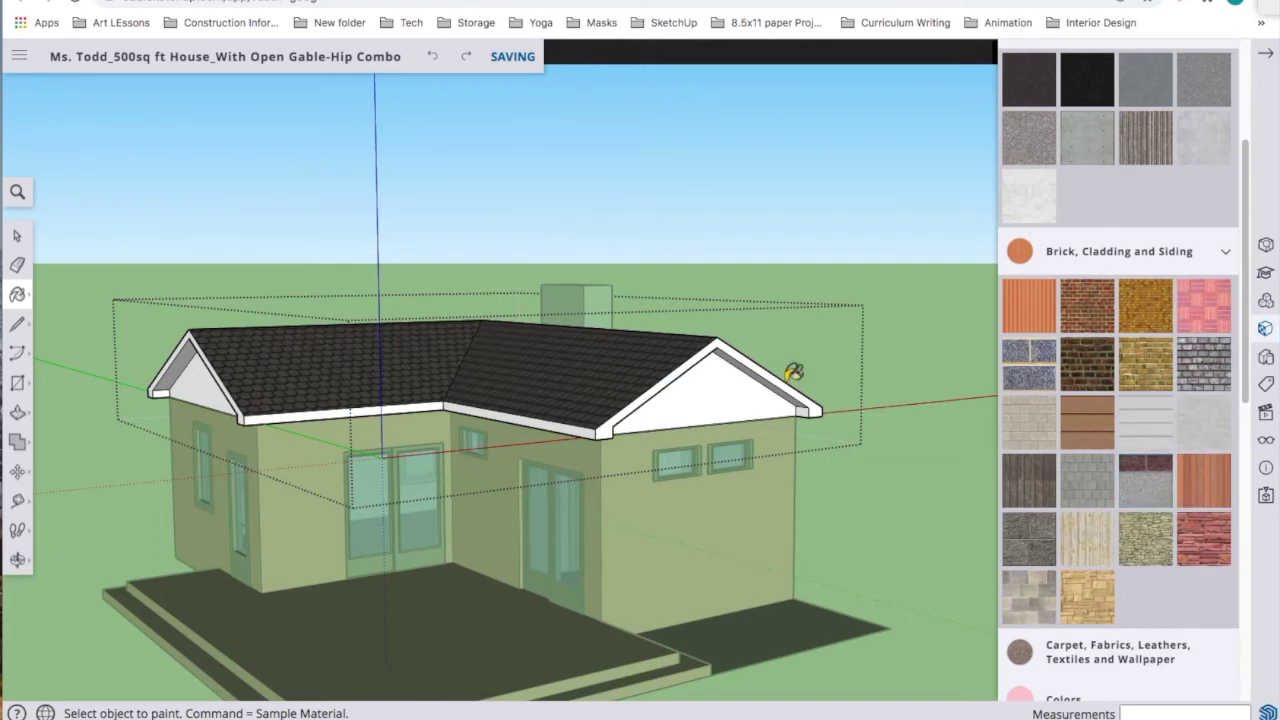
{"action": "left_click", "coordinate": [720, 378]}
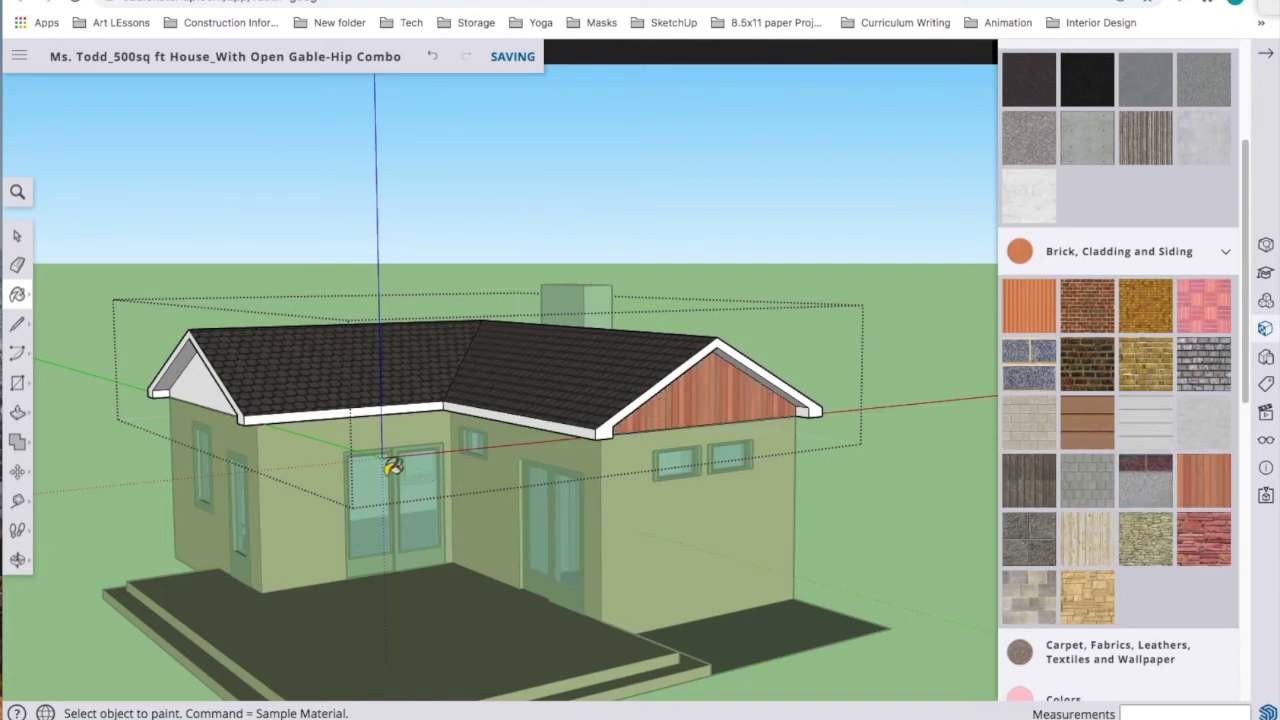
{"action": "left_click", "coordinate": [200, 380]}
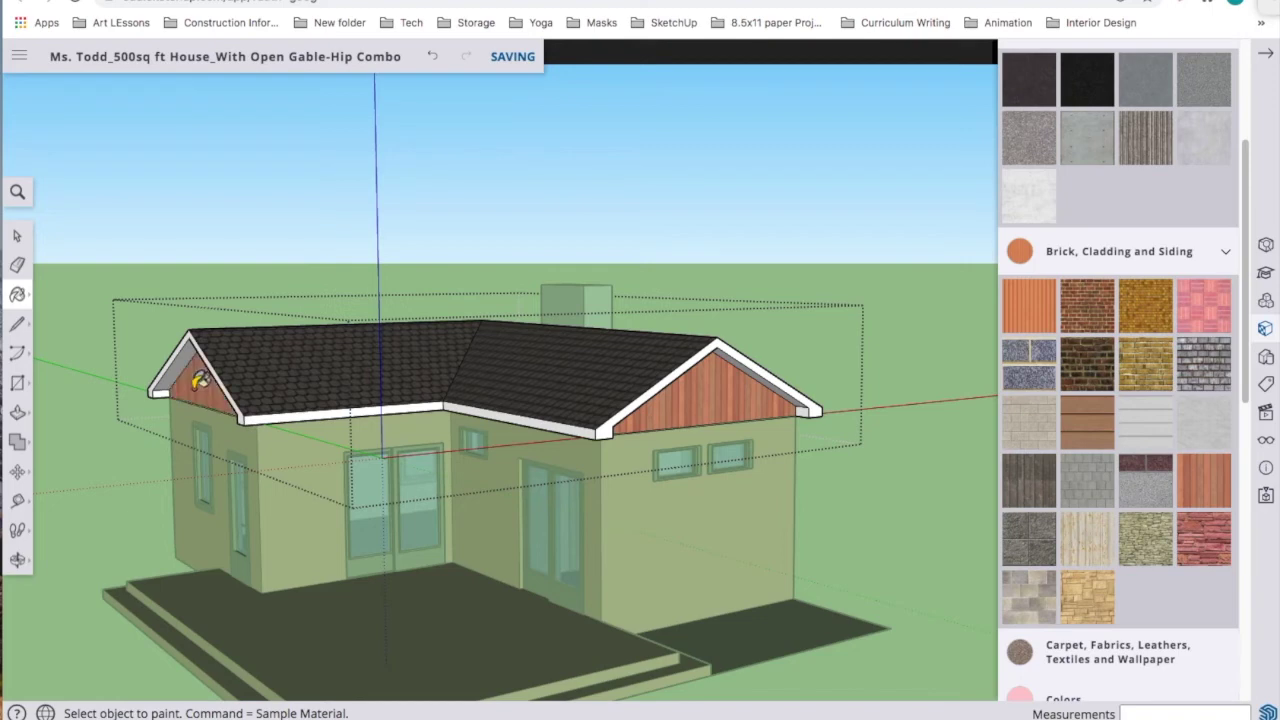
{"action": "middle_click_drag", "start_coordinate": [683, 497], "coordinate": [941, 369]}
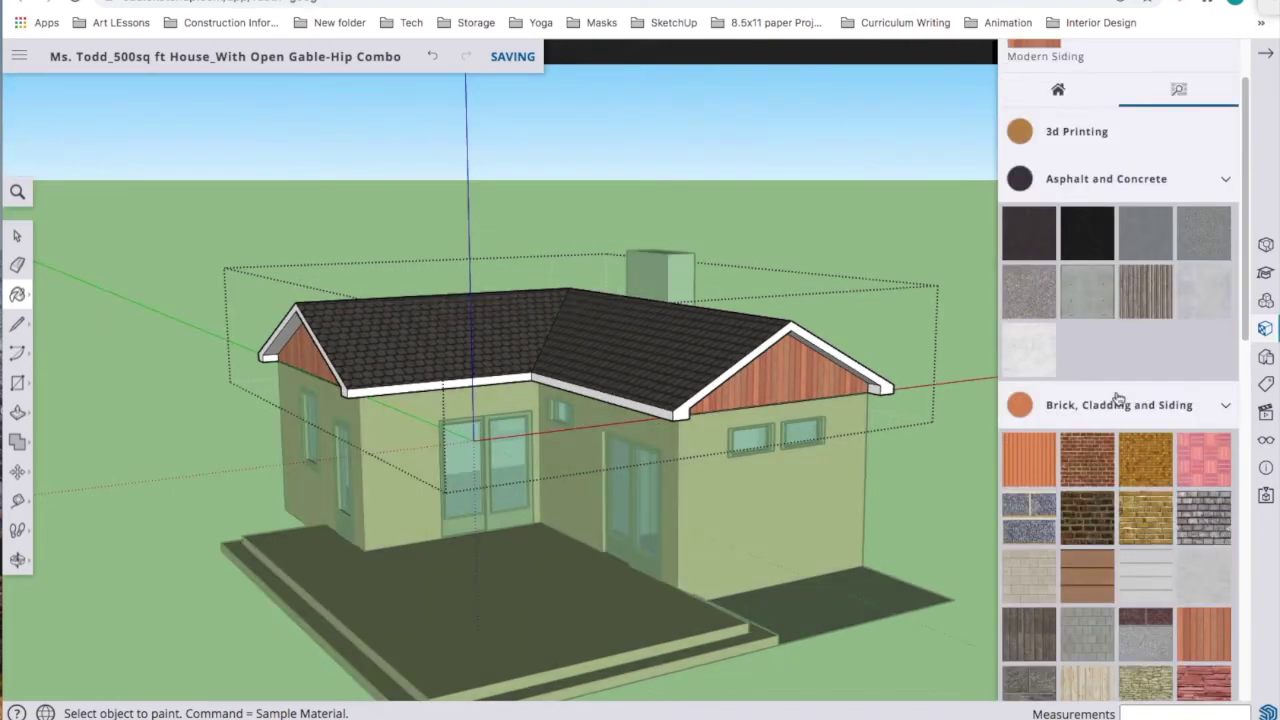
Browse the Colors materials and return to the Select tool.
{"action": "scroll", "coordinate": [1112, 405], "scroll_direction": "down", "scroll_amount": 3}
{"action": "left_click", "coordinate": [1063, 542]}
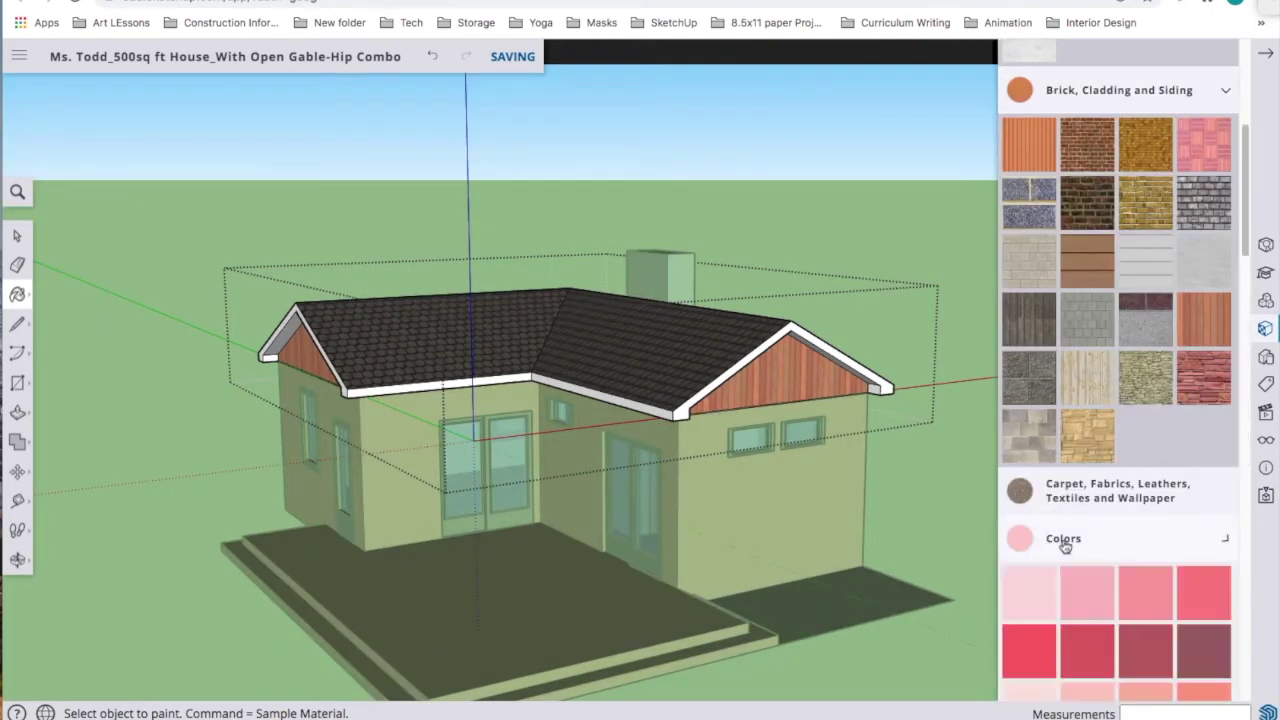
{"action": "scroll", "coordinate": [1115, 602], "scroll_direction": "down", "scroll_amount": 1}
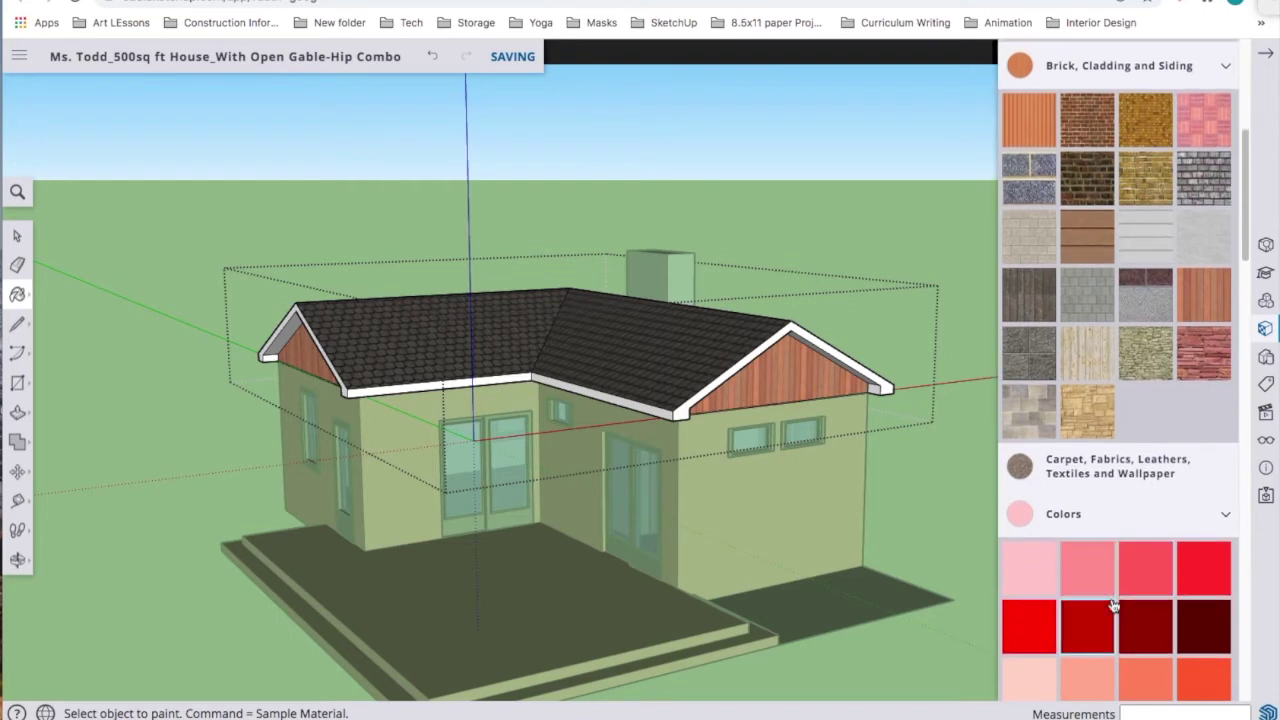
{"action": "scroll", "coordinate": [1115, 602], "scroll_direction": "down", "scroll_amount": 1}
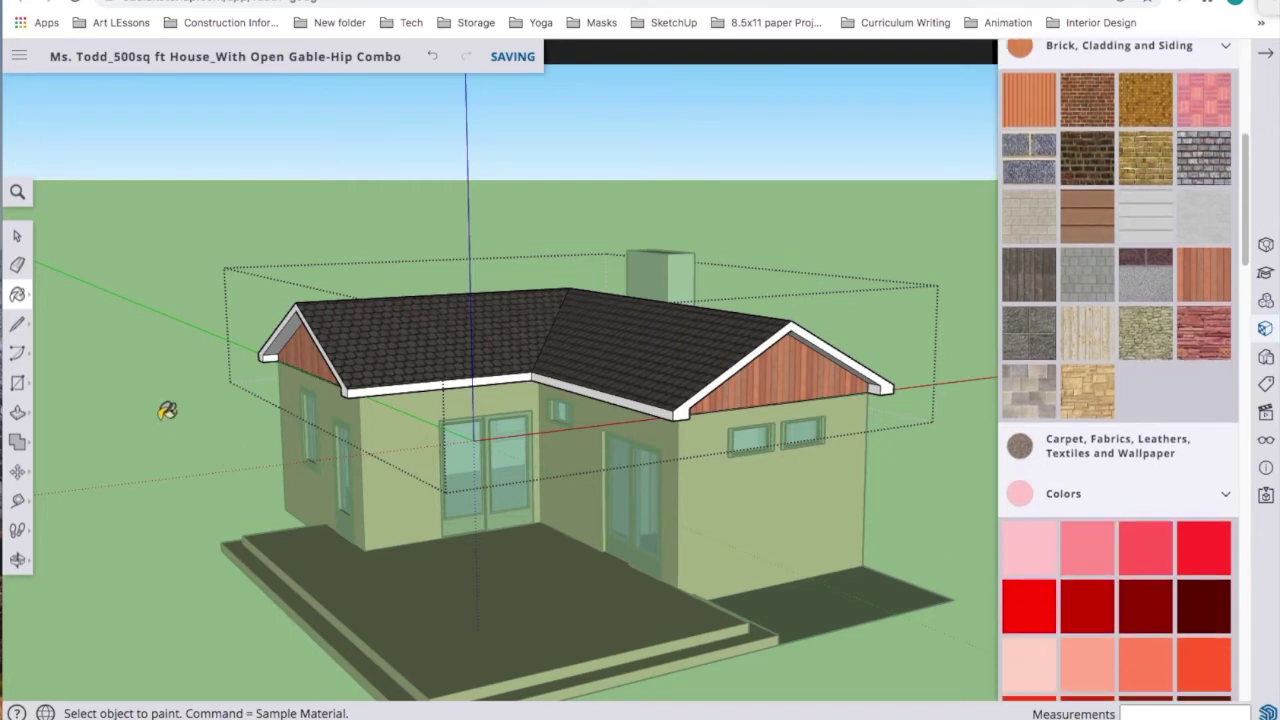
{"action": "left_click", "coordinate": [17, 235]}
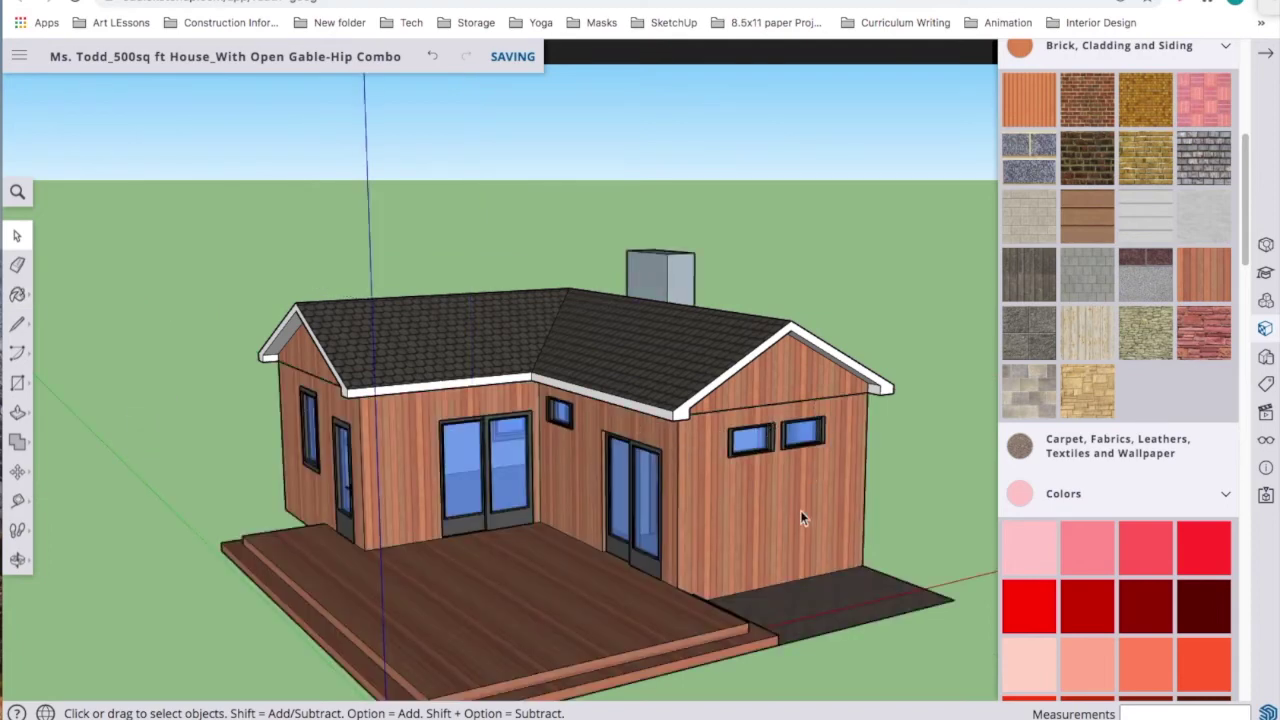
Orbit to a side view and open the roof group to edit the front gable.
{"action": "middle_click_drag", "start_coordinate": [700, 540], "coordinate": [569, 454]}
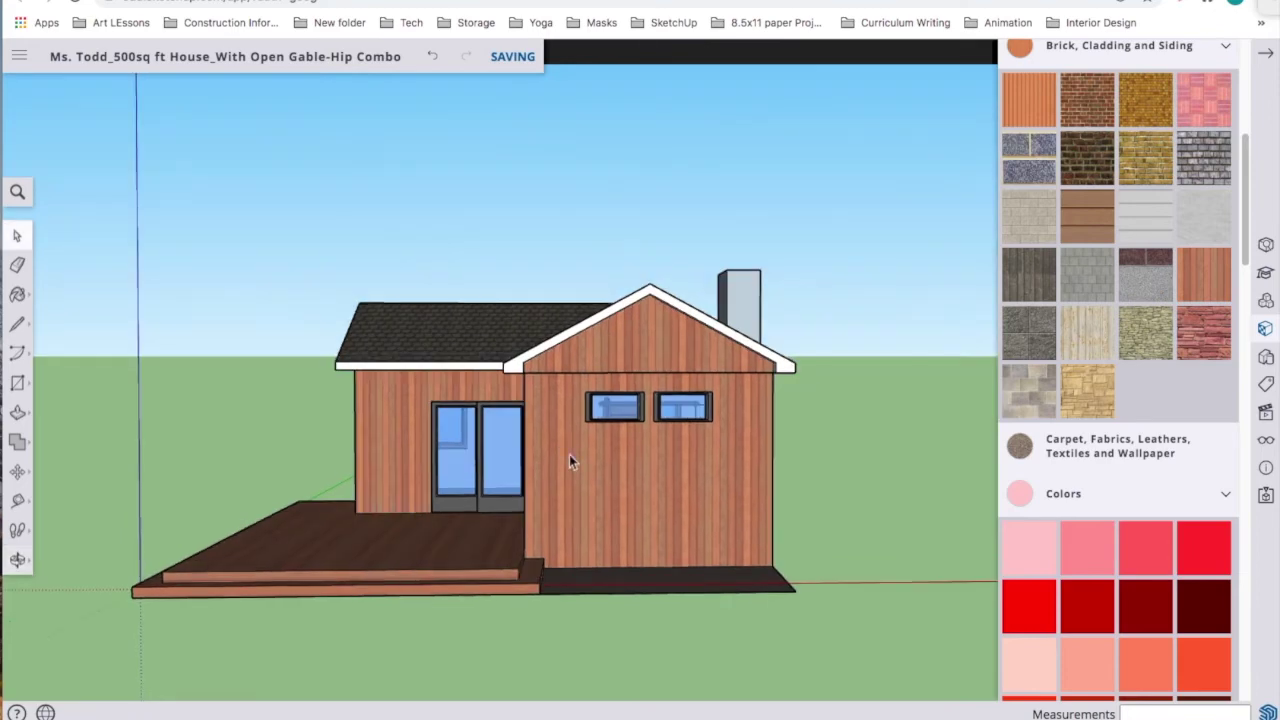
{"action": "double_click", "coordinate": [655, 353]}
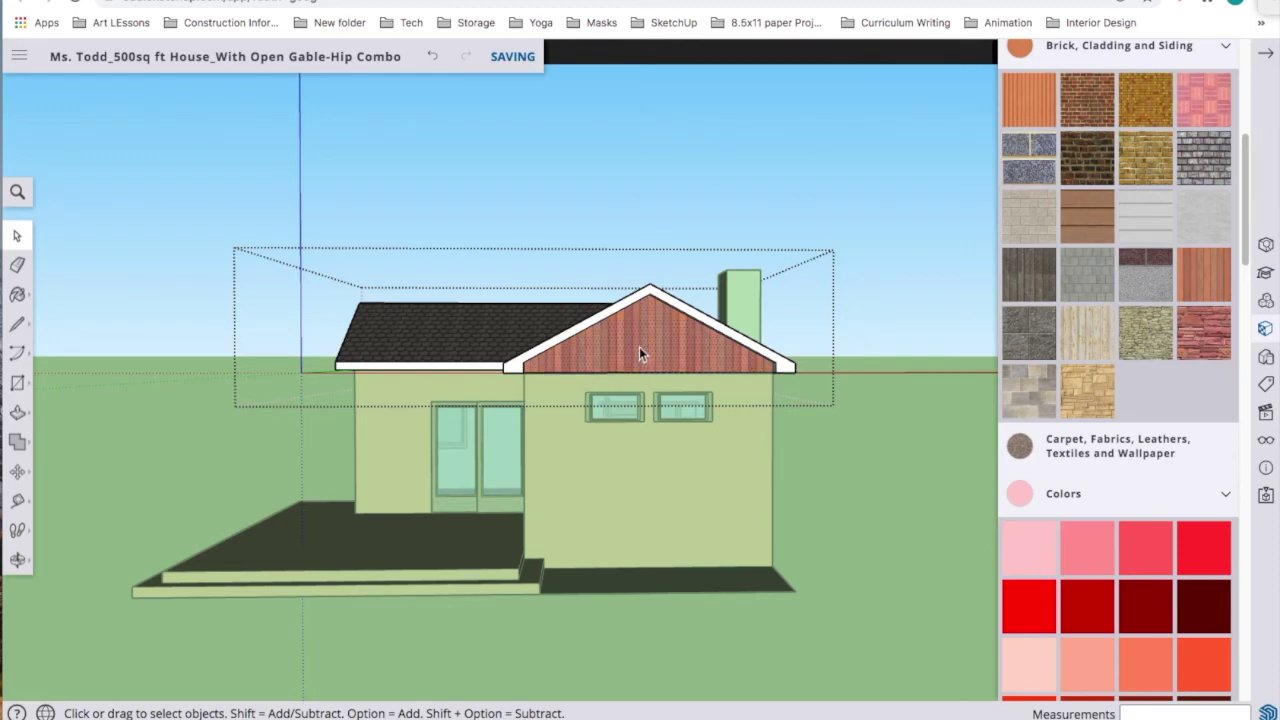
Use Texture > Position on the front gable to stretch its wood texture.
{"action": "right_click", "coordinate": [639, 347]}
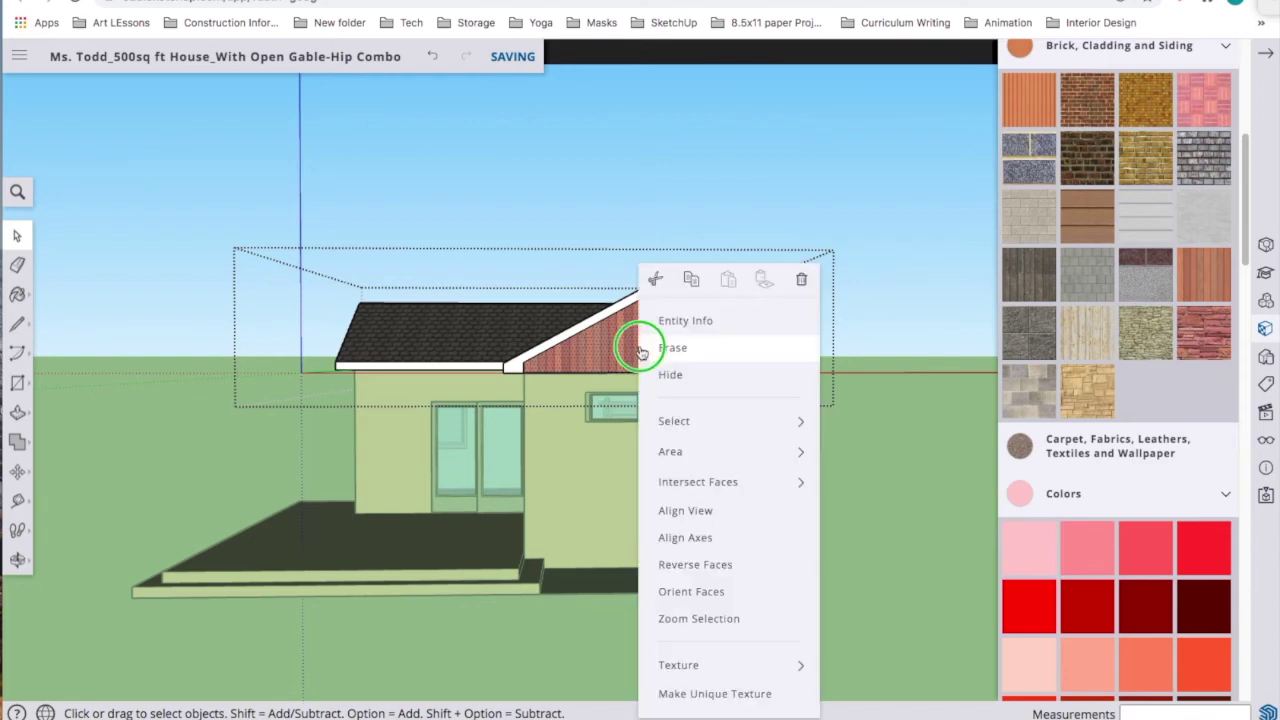
{"action": "mouse_move", "coordinate": [699, 671]}
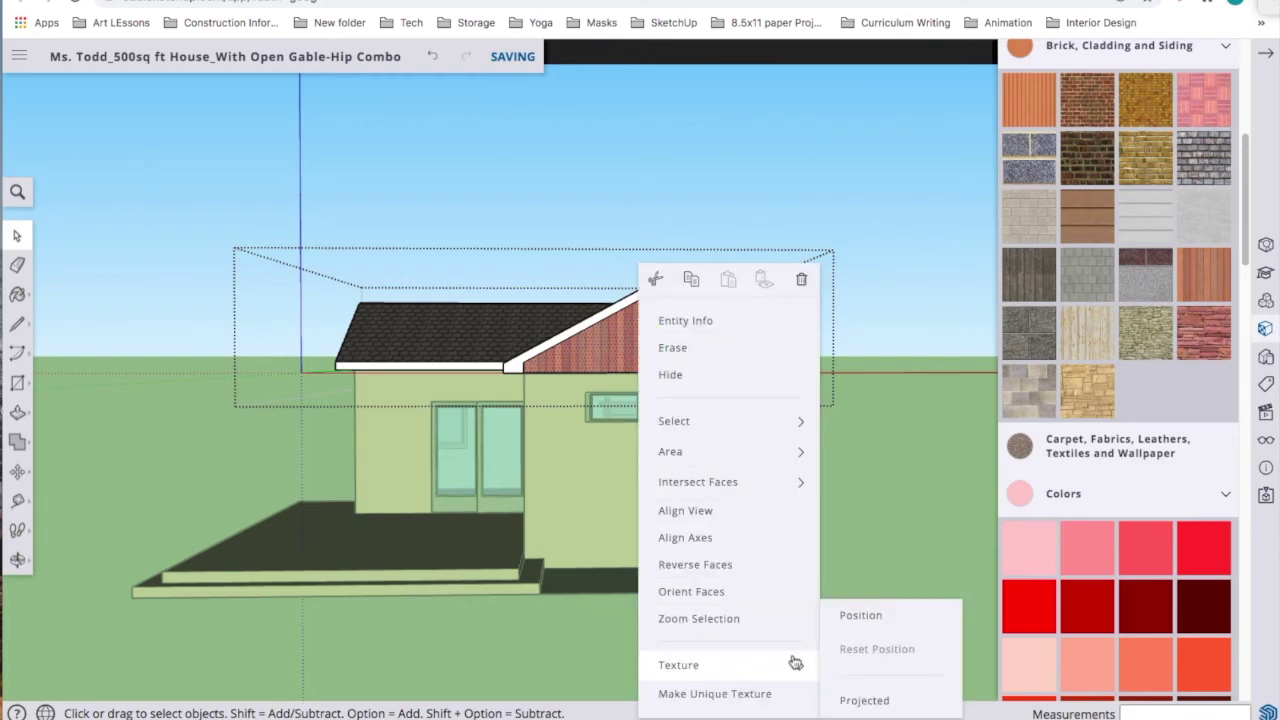
{"action": "left_click", "coordinate": [858, 614]}
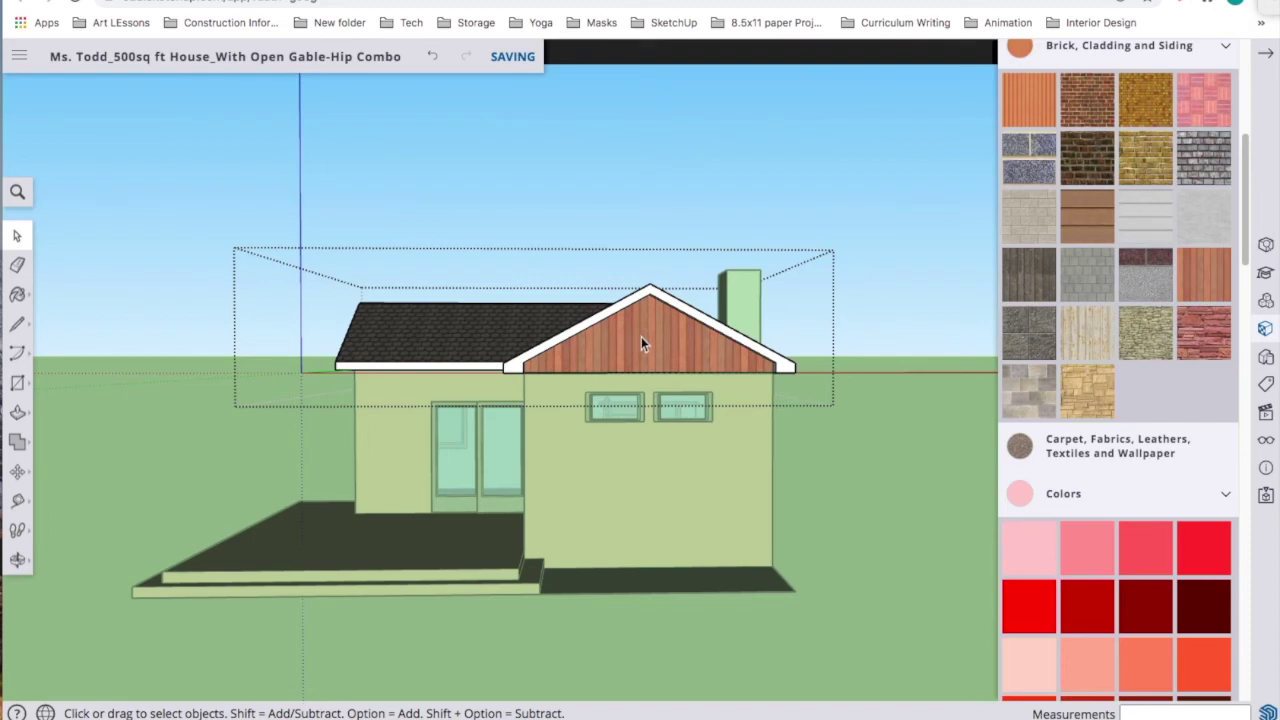
{"action": "left_click_drag", "start_coordinate": [641, 337], "coordinate": [659, 345]}
Rescale the gable's wood boards finer, re-anchor them, confirm, and close the roof group.
{"action": "right_click", "coordinate": [659, 350]}
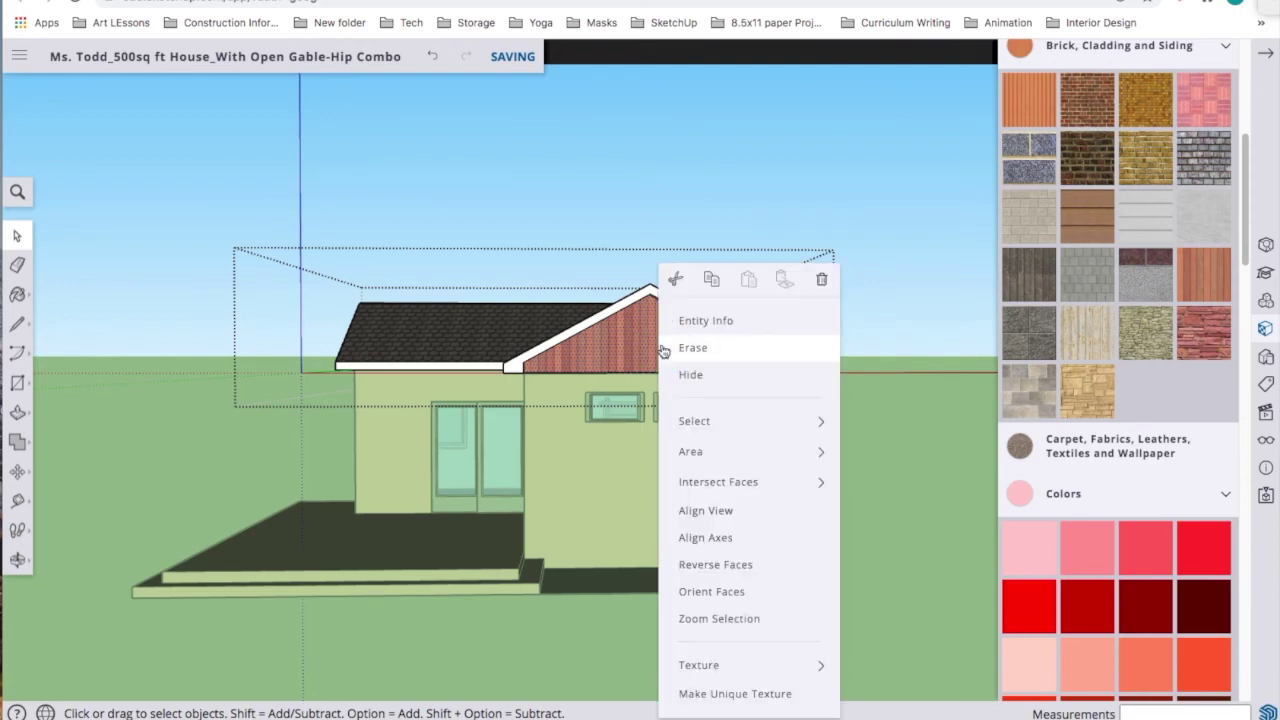
{"action": "mouse_move", "coordinate": [771, 668]}
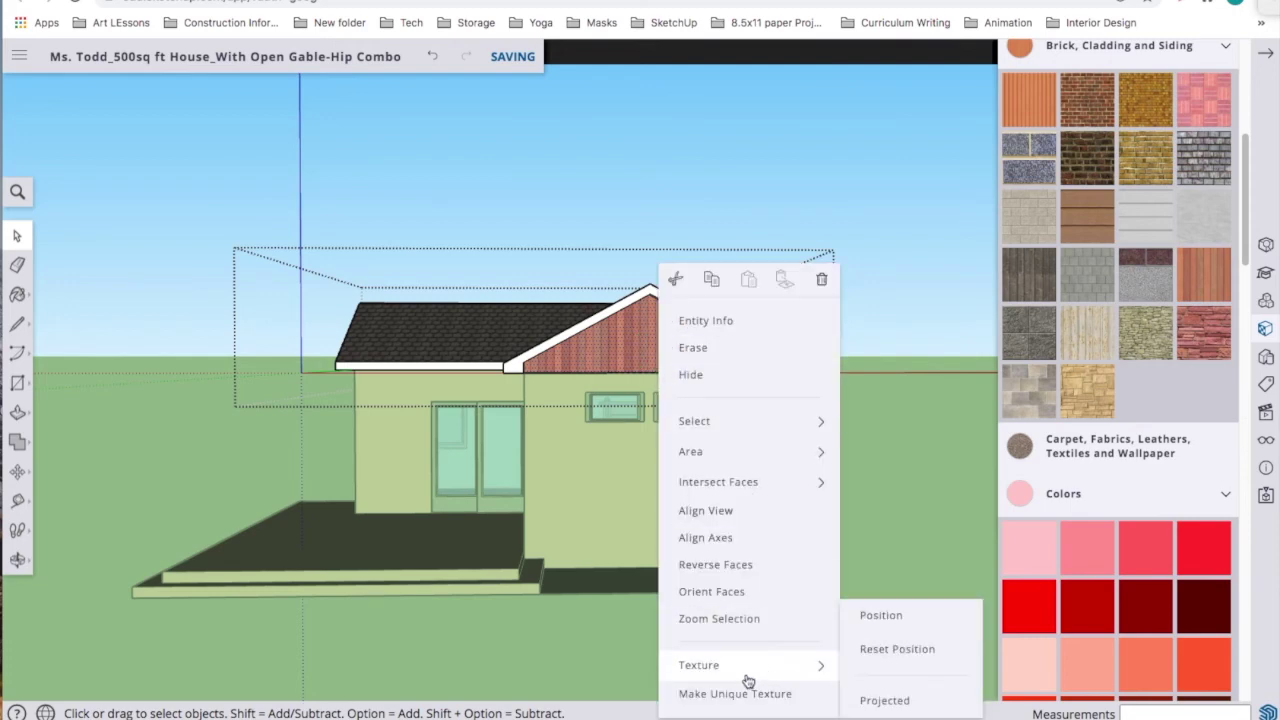
{"action": "left_click", "coordinate": [881, 615]}
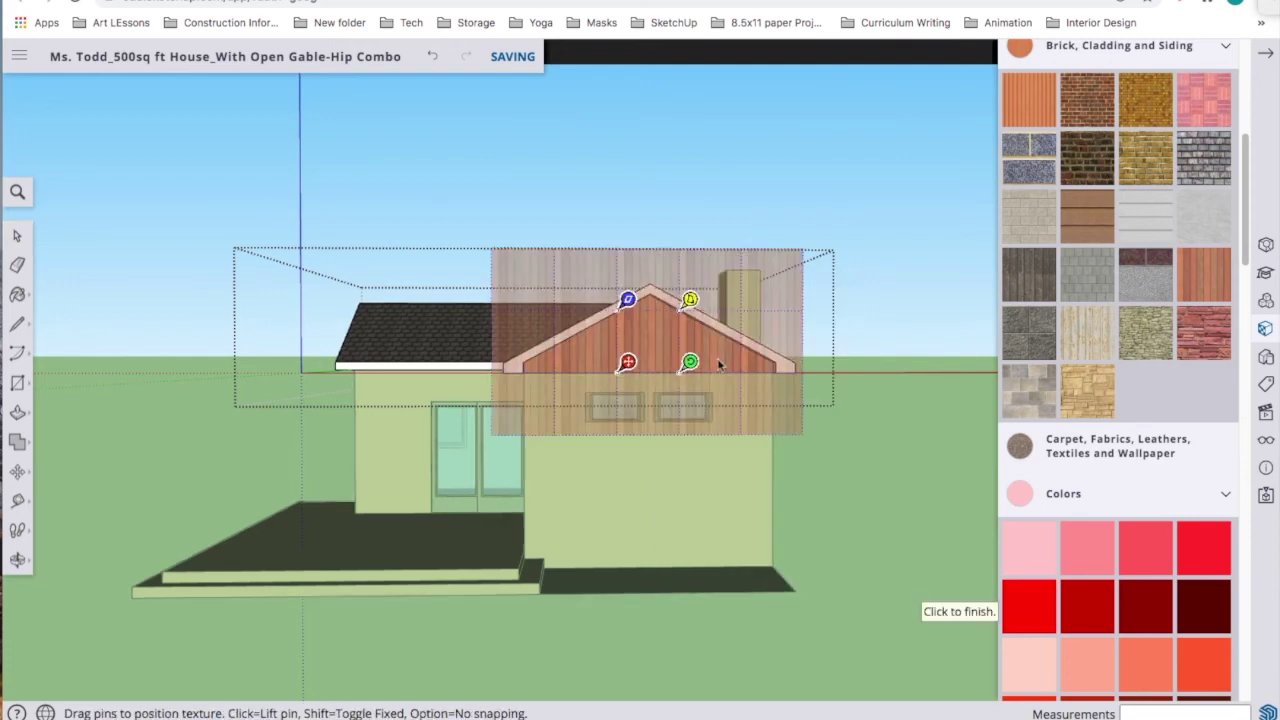
{"action": "left_click", "coordinate": [691, 366]}
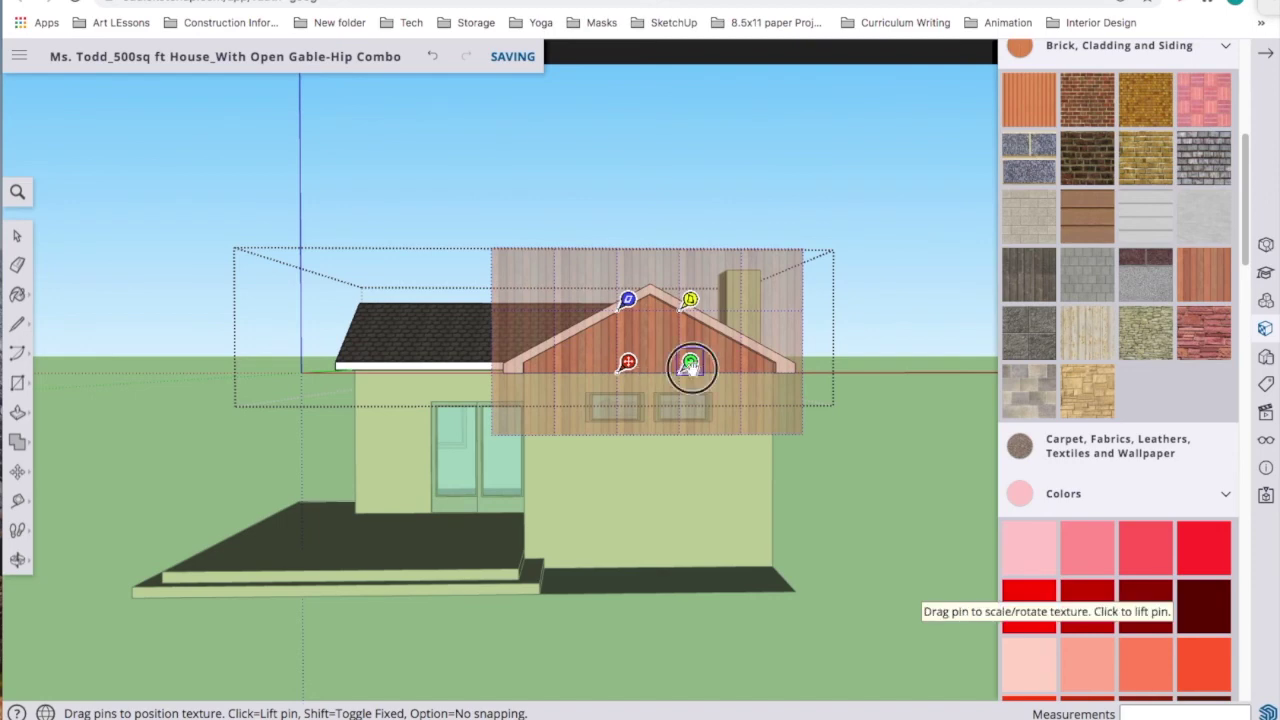
{"action": "left_click_drag", "start_coordinate": [691, 367], "coordinate": [629, 363]}
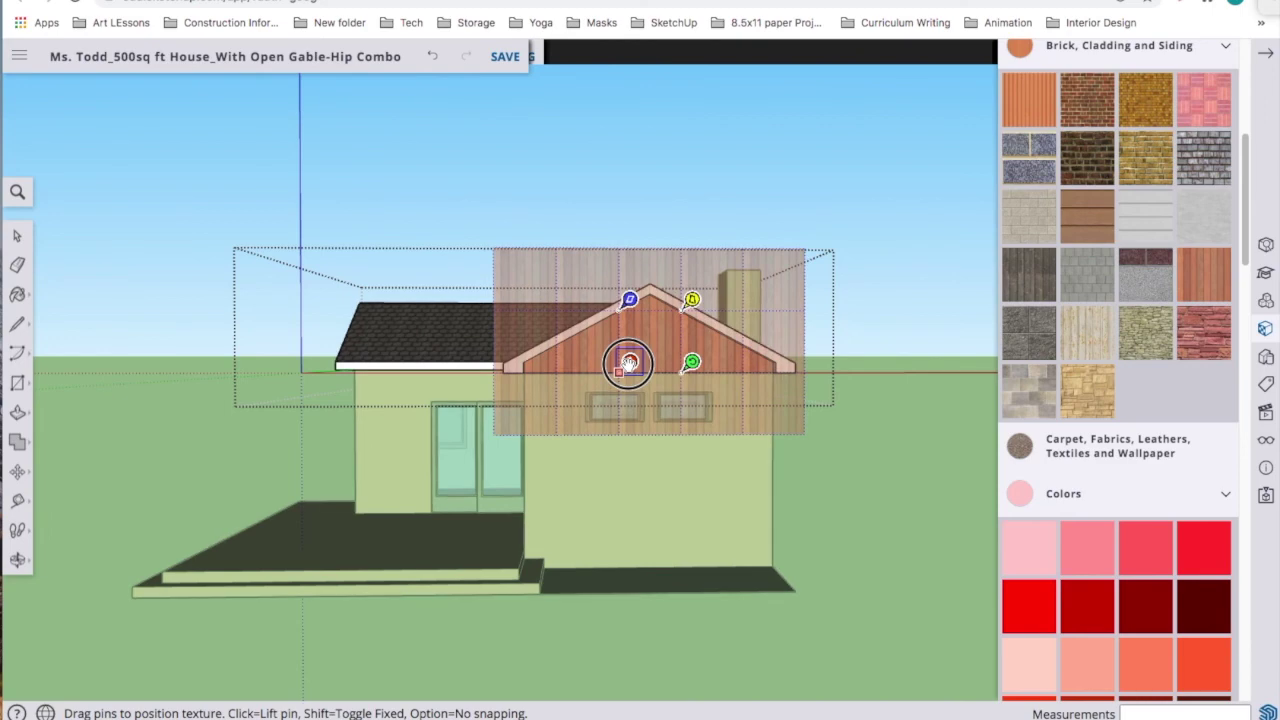
{"action": "left_click_drag", "start_coordinate": [629, 363], "coordinate": [629, 362]}
{"action": "key", "text": "Return"}
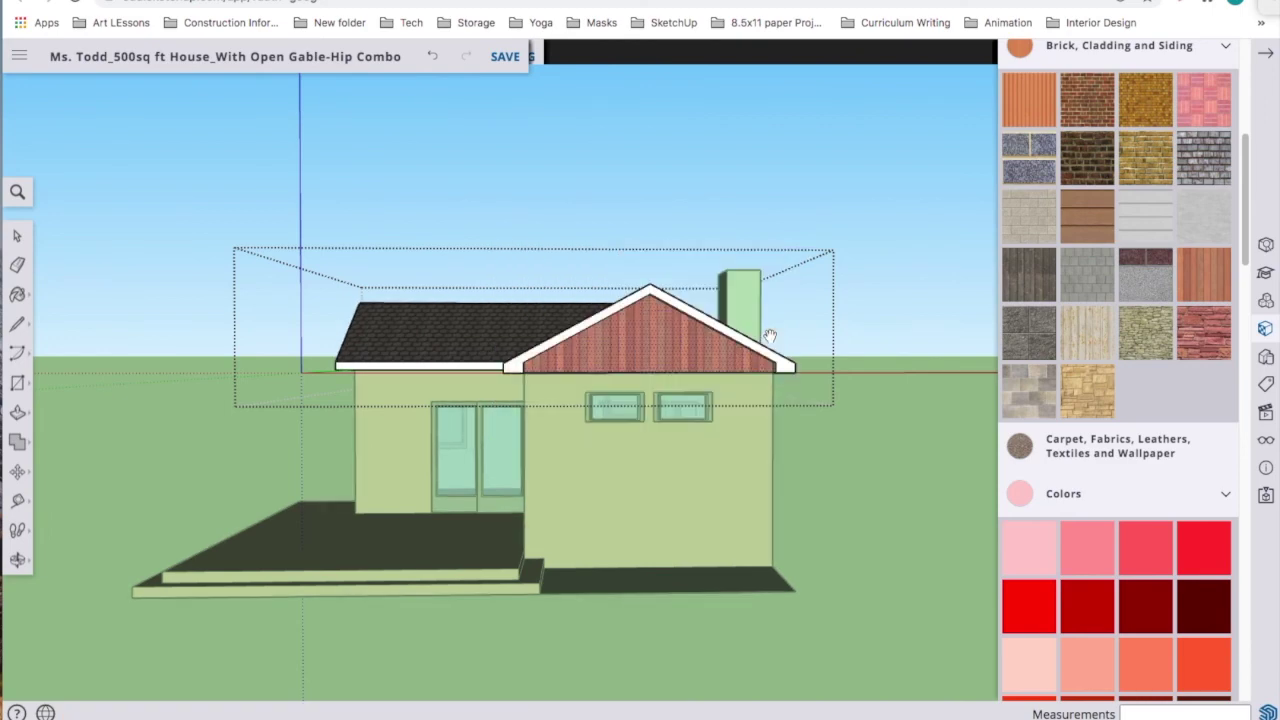
{"action": "key", "text": "space"}
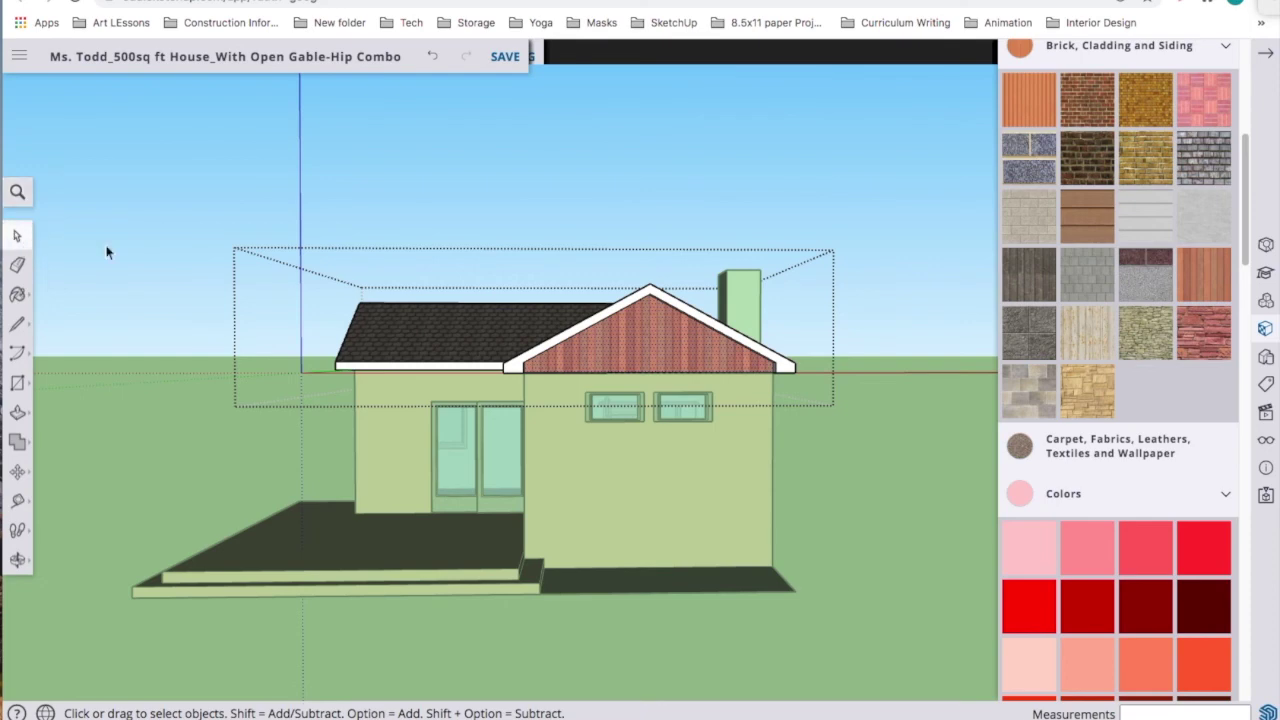
{"action": "left_click", "coordinate": [249, 300]}
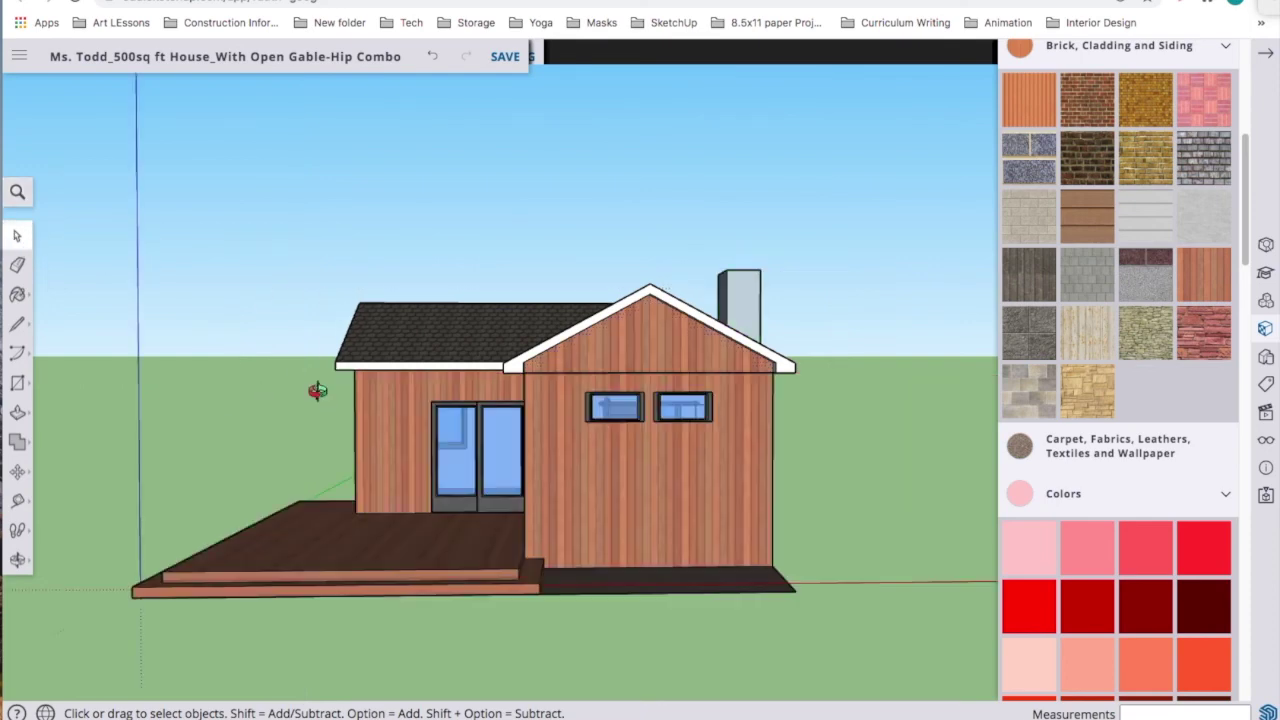
Orbit above the house's left side to look down onto the deck.
{"action": "key", "text": "o"}
{"action": "left_click_drag", "start_coordinate": [531, 391], "coordinate": [638, 379]}
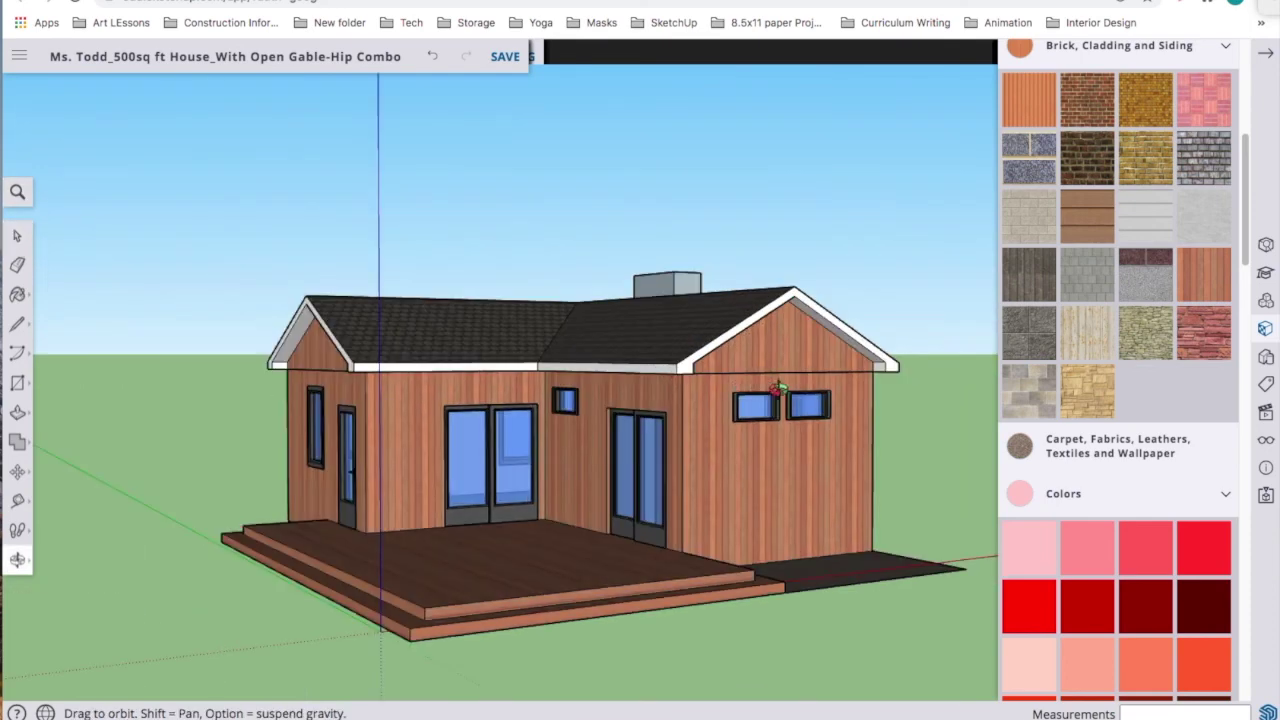
{"action": "left_click_drag", "start_coordinate": [441, 405], "coordinate": [722, 455]}
{"action": "left_click_drag", "start_coordinate": [654, 531], "coordinate": [525, 540]}
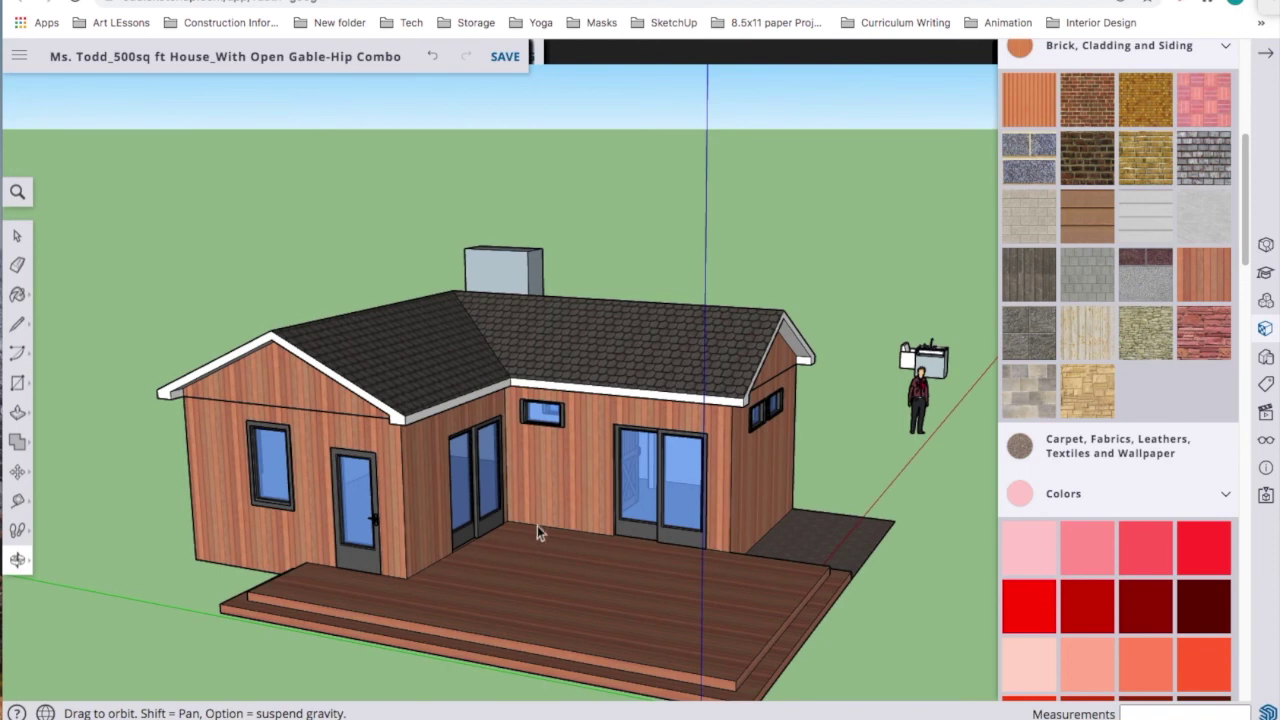
{"action": "key", "text": "space"}
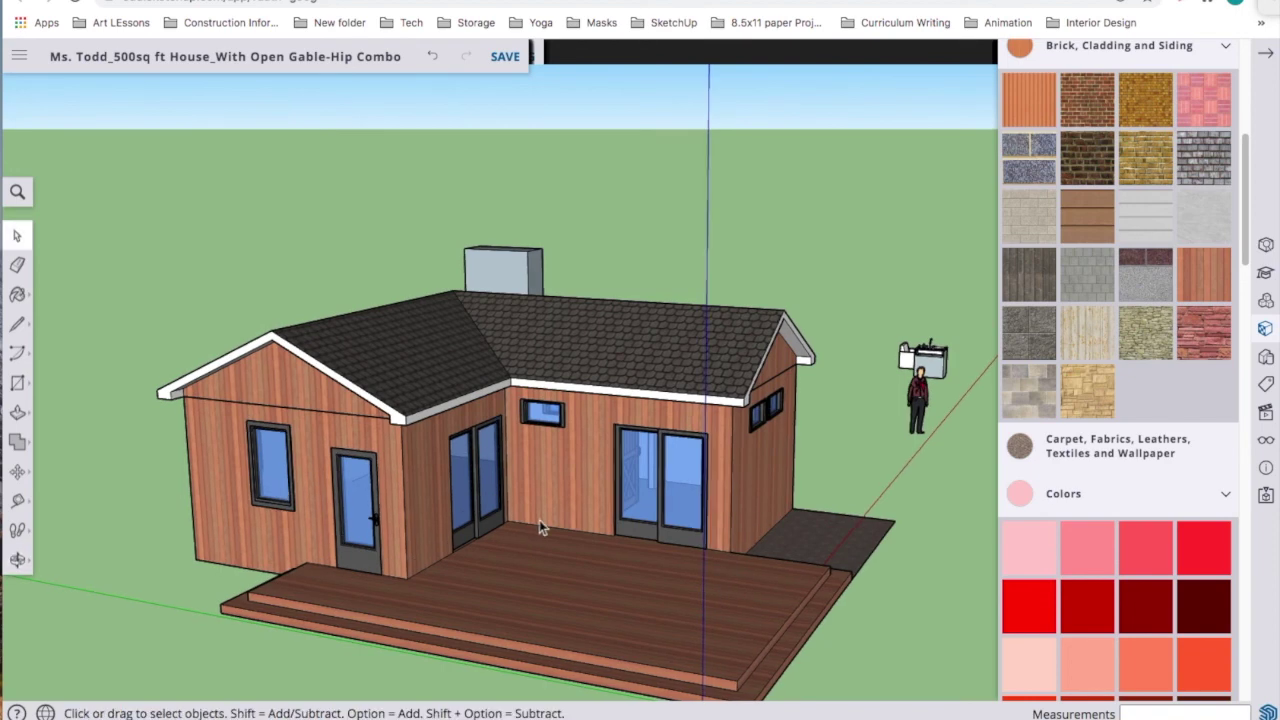
{"action": "scroll", "coordinate": [1131, 585], "scroll_direction": "down", "scroll_amount": 5}
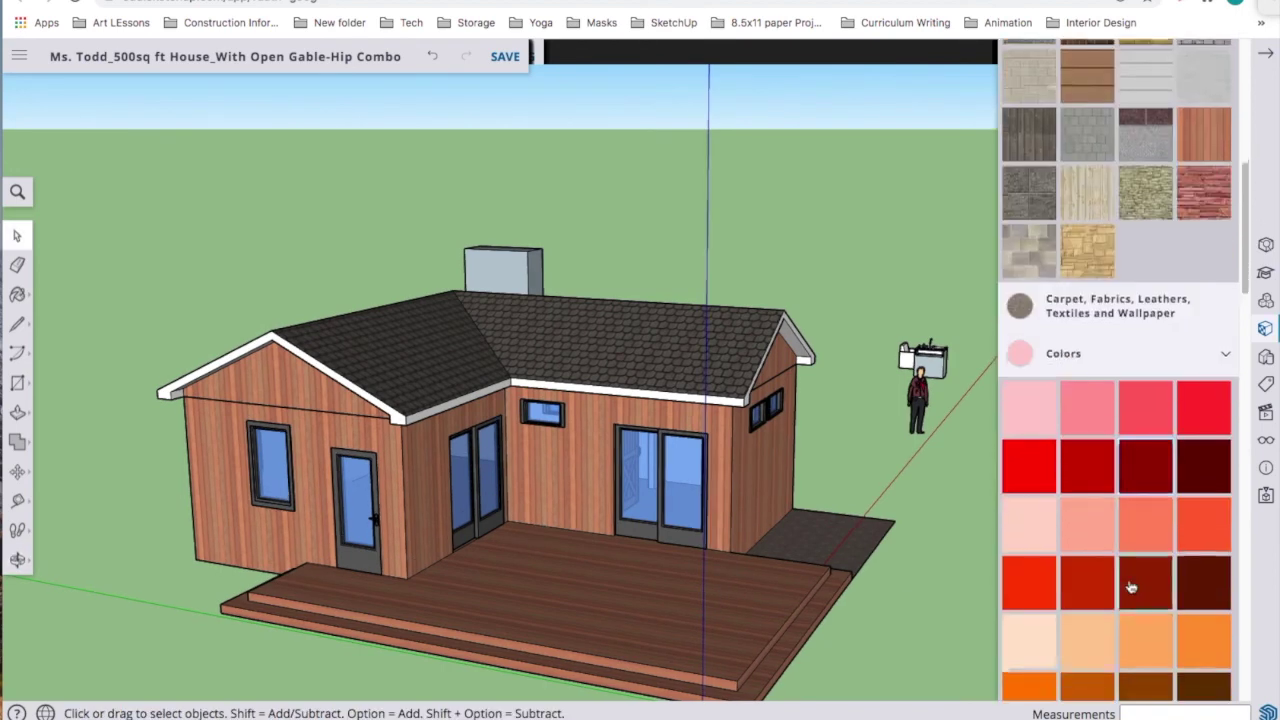
Scroll the Materials list and lower the view to see the house at eye level.
{"action": "scroll", "coordinate": [1131, 587], "scroll_direction": "down", "scroll_amount": 5}
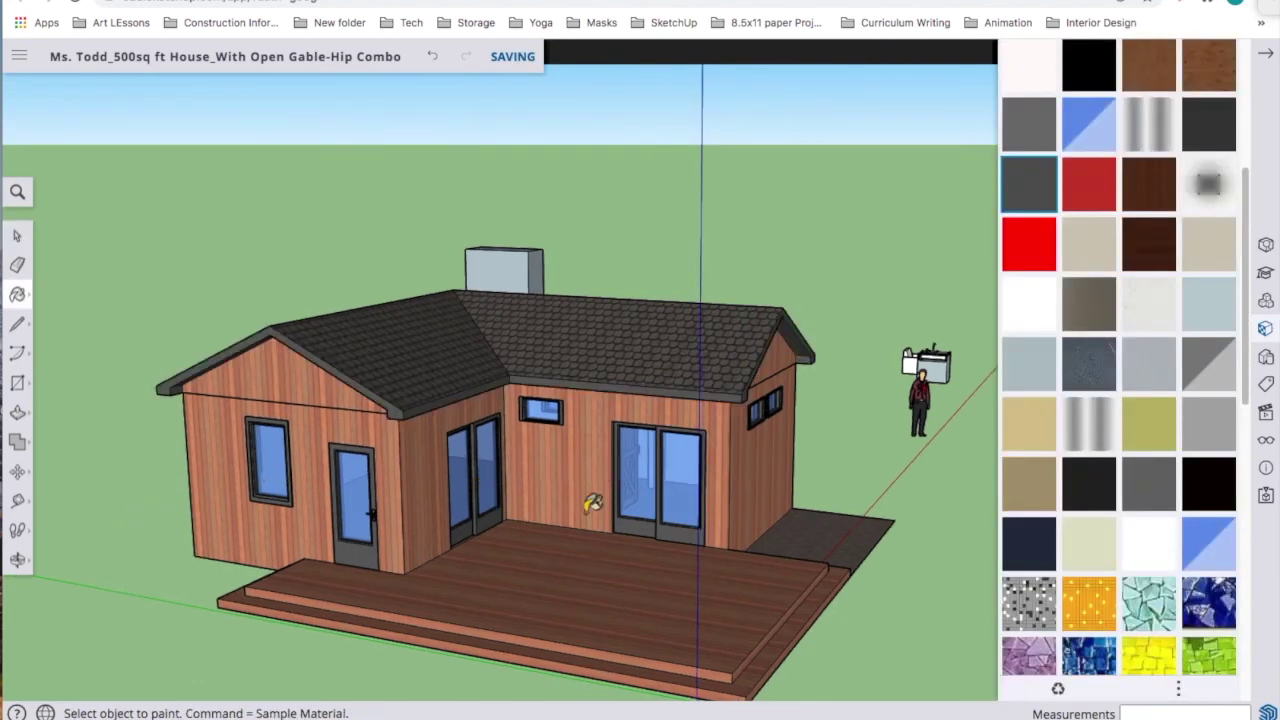
{"action": "middle_click_drag", "start_coordinate": [650, 478], "coordinate": [489, 550]}
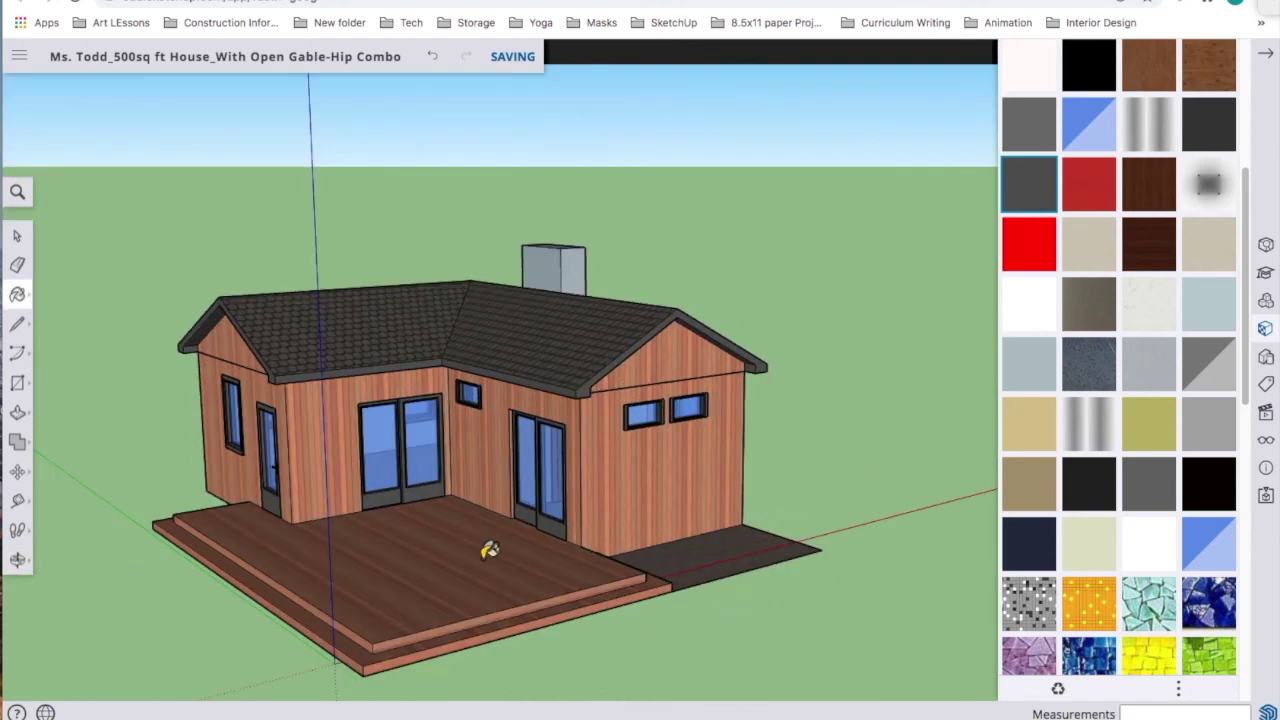